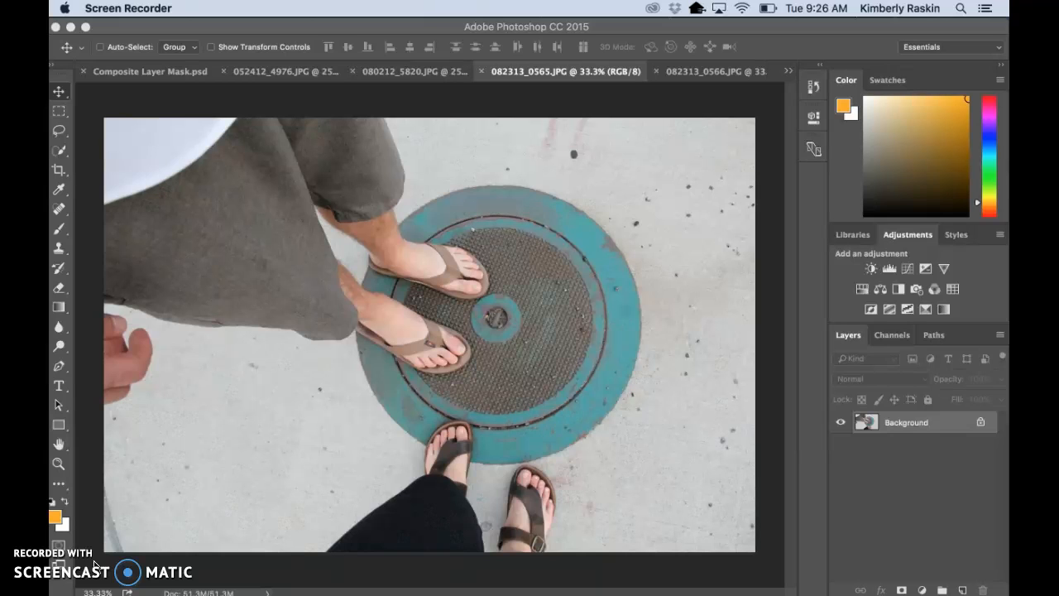
Step: Arrange the open documents 4-up and copy the Background layer of 082313_0565.JPG into 082313_0566.JPG
left_click(519, 22)
left_click(526, 9)
mouse_move(528, 27)
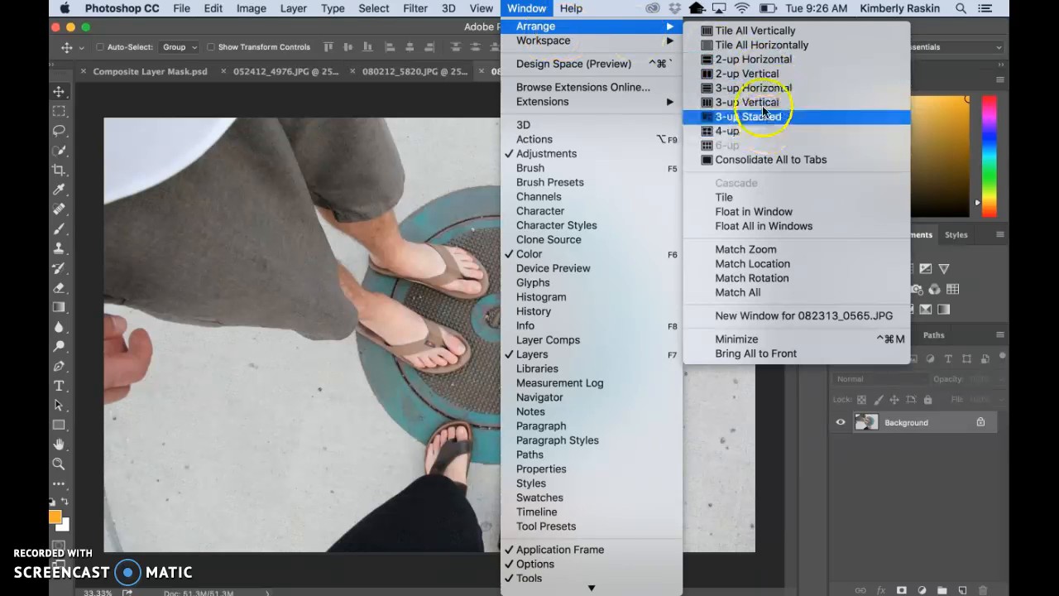
left_click(750, 130)
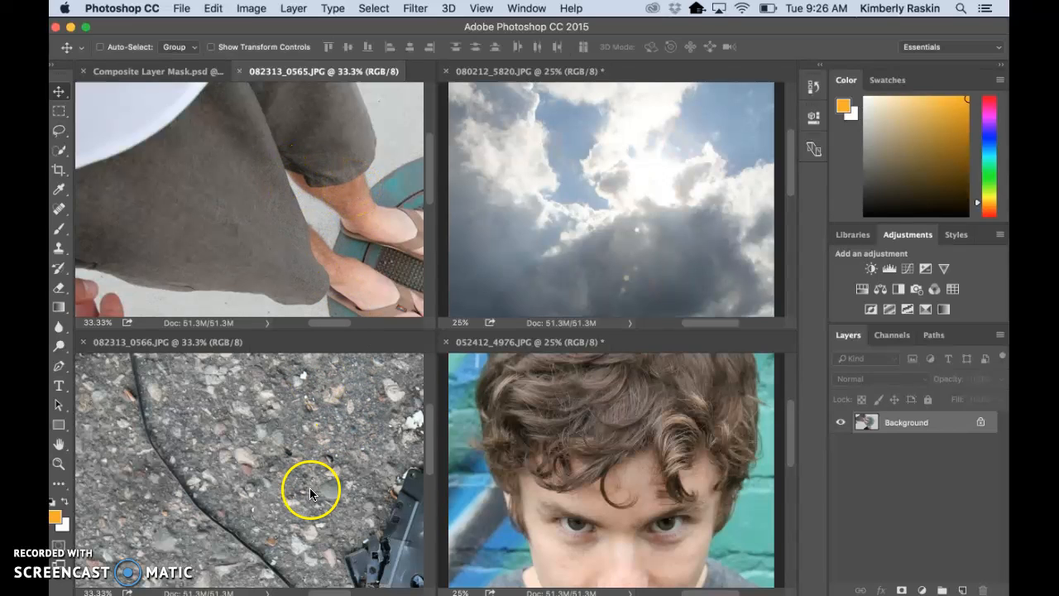
left_click_drag(952, 422, 315, 470)
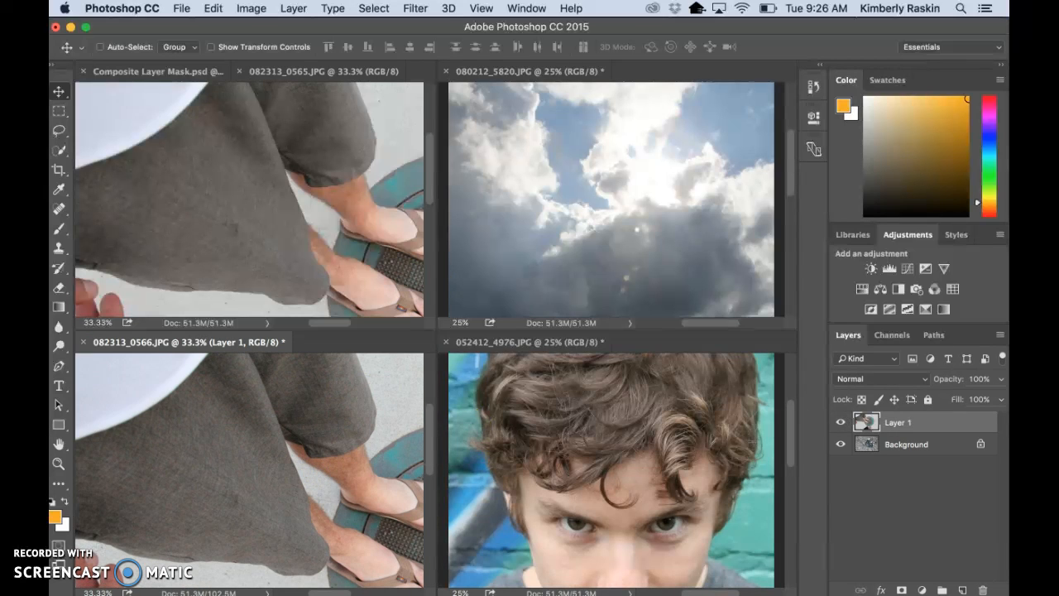
Step: Consolidate all documents into tabs, and toggle Layer 1's visibility off and on to check the cassette photo underneath
left_click(527, 9)
mouse_move(530, 25)
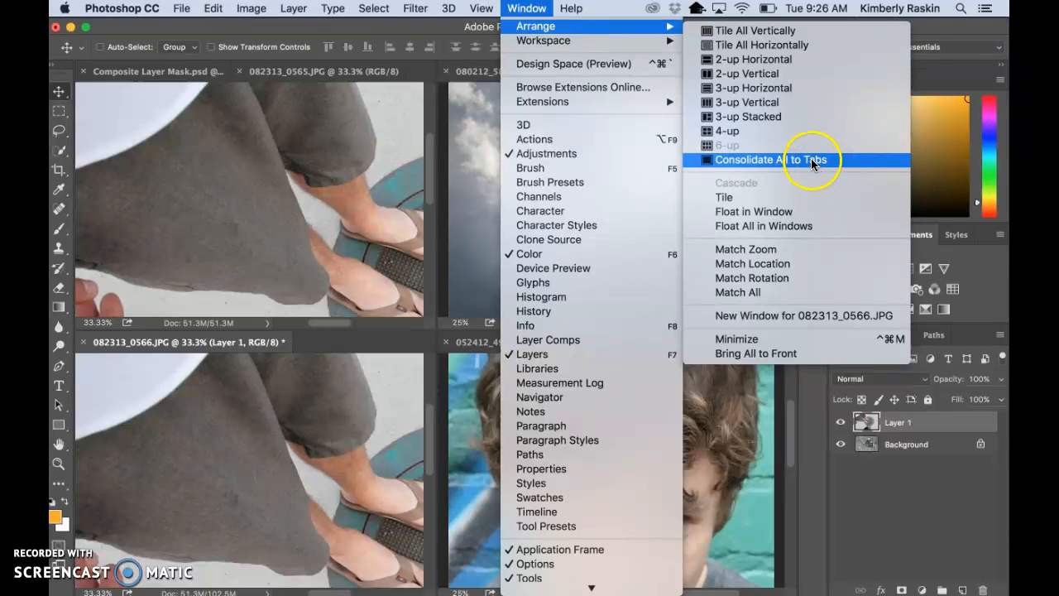
left_click(720, 157)
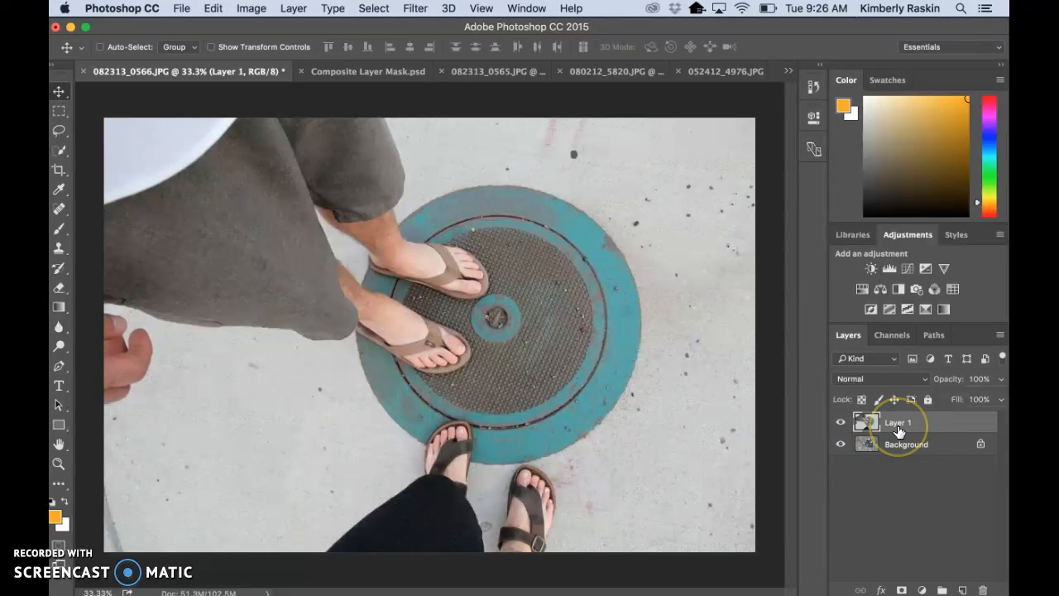
left_click(840, 423)
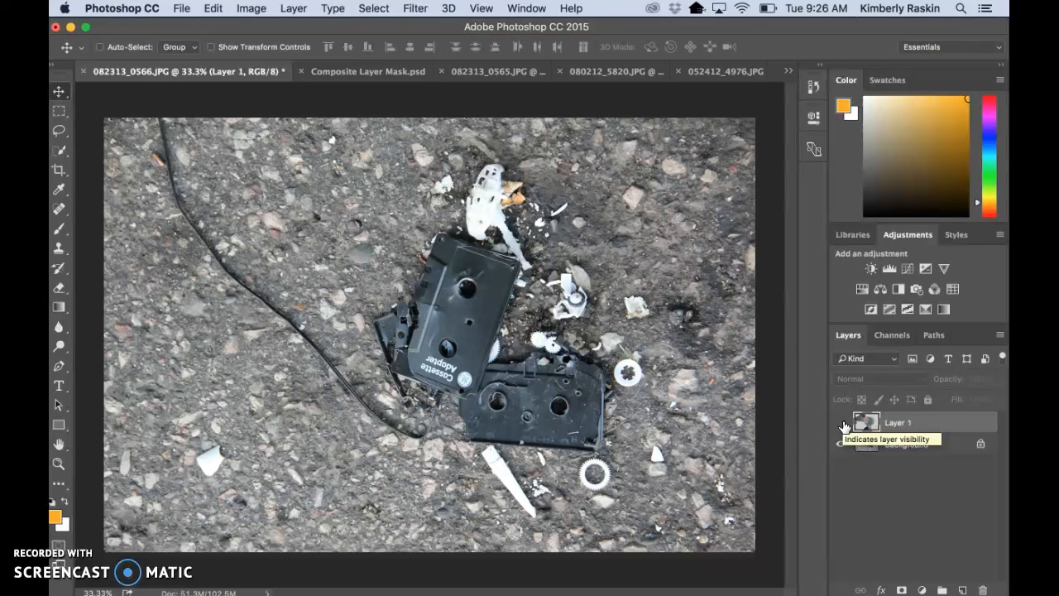
left_click(841, 424)
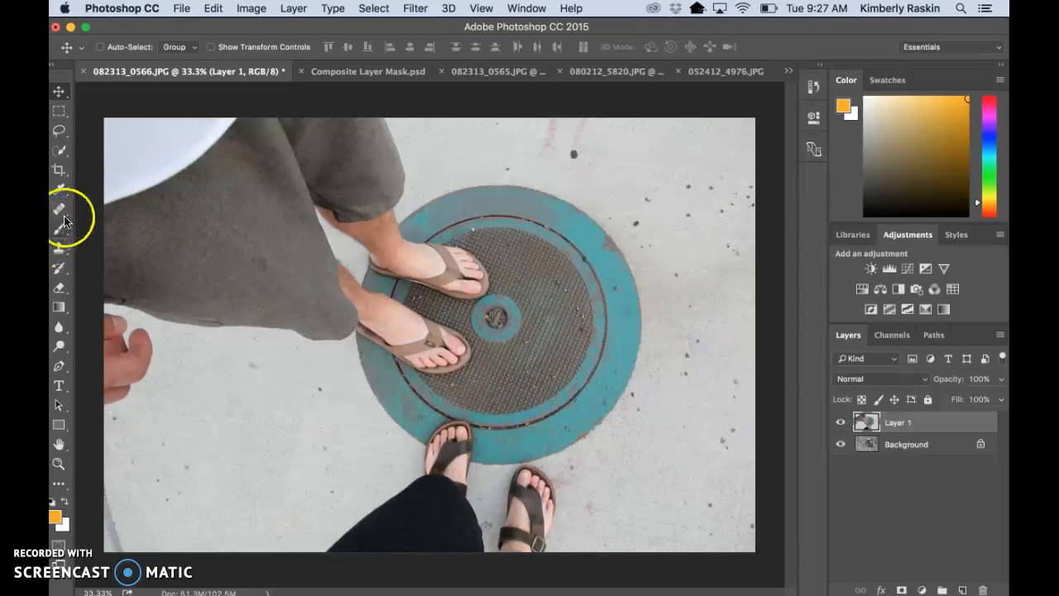
Step: Select the sidewalk area below the shorts on Layer 1 with the Magic Wand tool
left_click(61, 157)
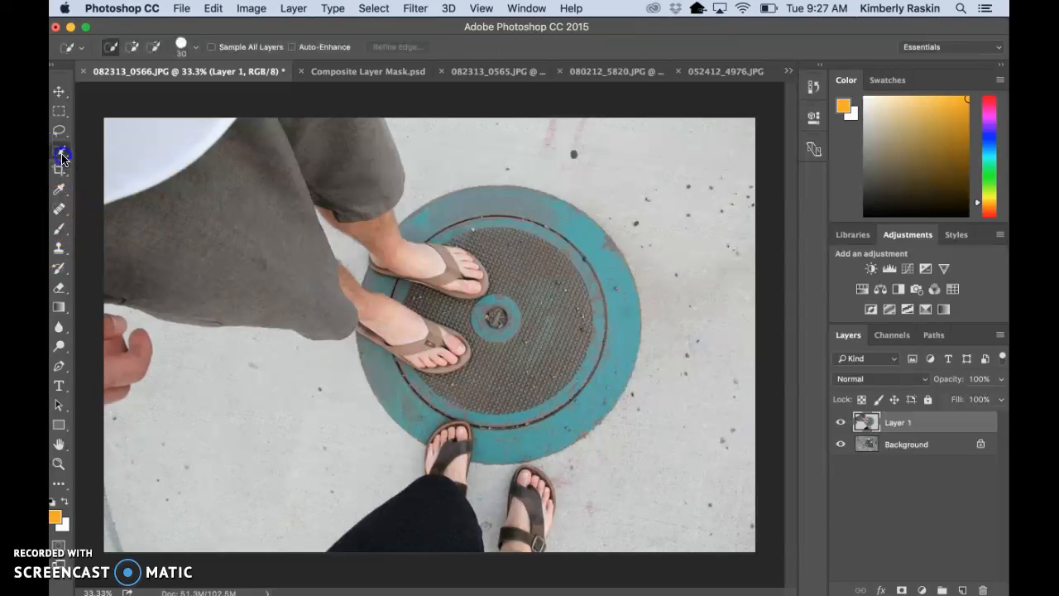
left_click(120, 163)
left_click(220, 425)
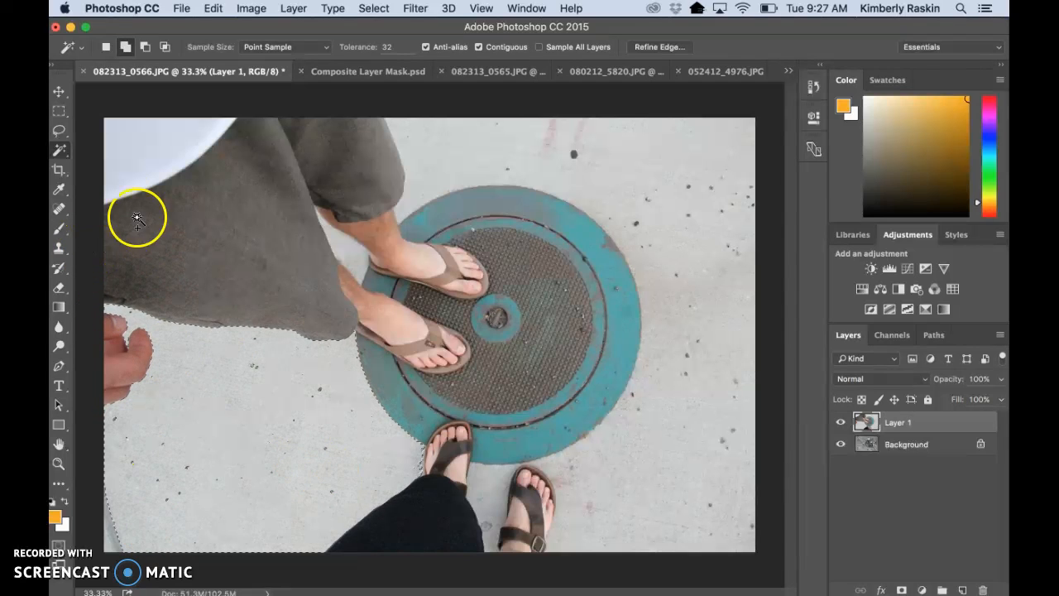
Step: Add the missed specks inside the sidewalk area below the shorts to the selection with the Lasso tool
left_click(58, 130)
left_click(125, 46)
left_click_drag(163, 331, 255, 334)
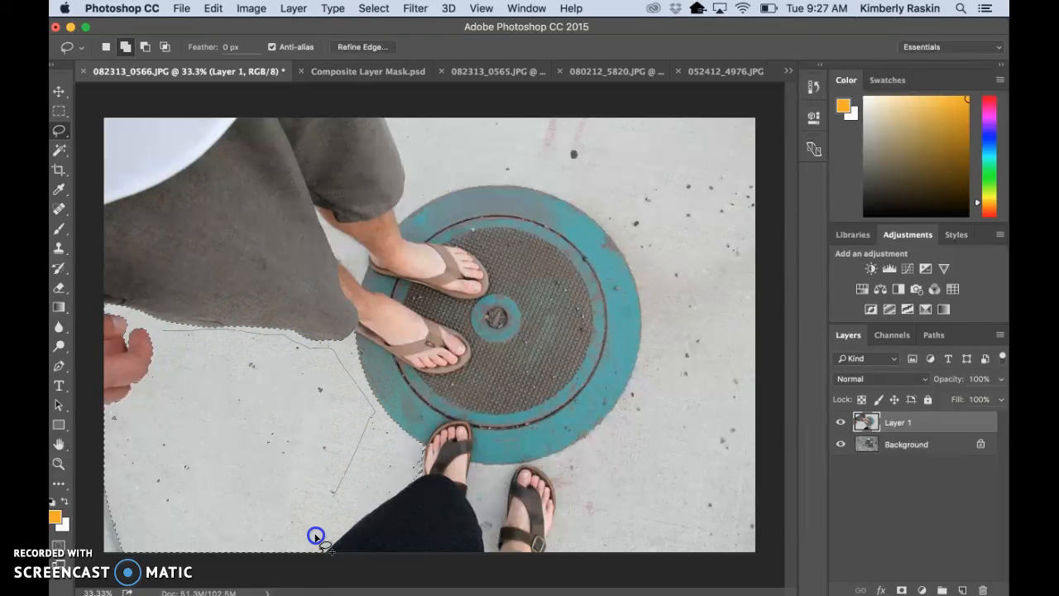
left_click_drag(117, 552, 84, 519)
left_click_drag(156, 350, 165, 339)
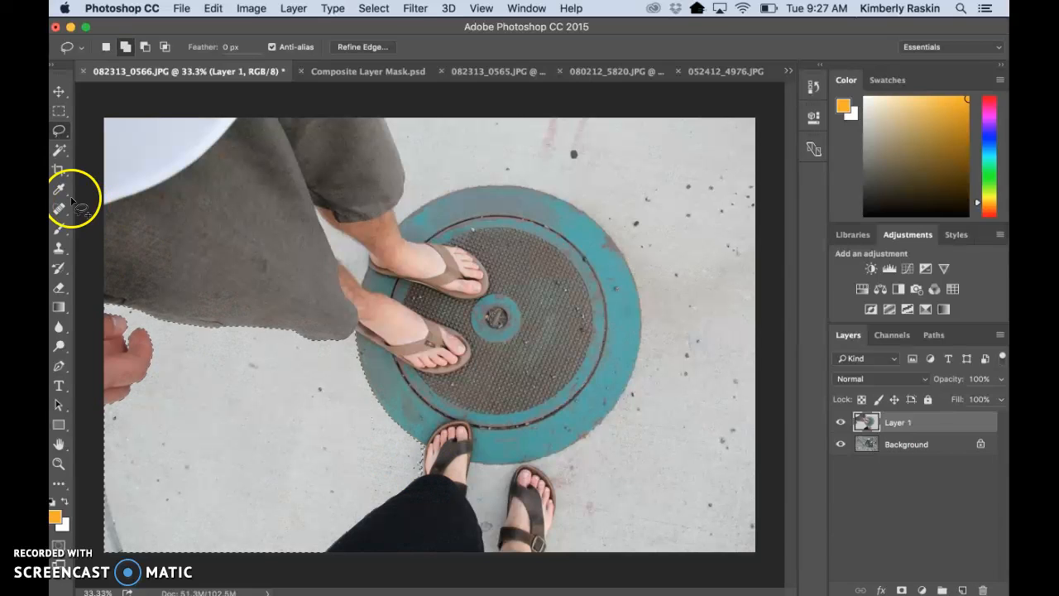
Step: Add the sidewalk above and beyond the manhole cover to the selection using the Quick Selection tool with a size 400 brush
left_click(58, 152)
mouse_move(56, 155)
left_mouse_down()
mouse_move(95, 163)
mouse_move(95, 153)
left_mouse_up()
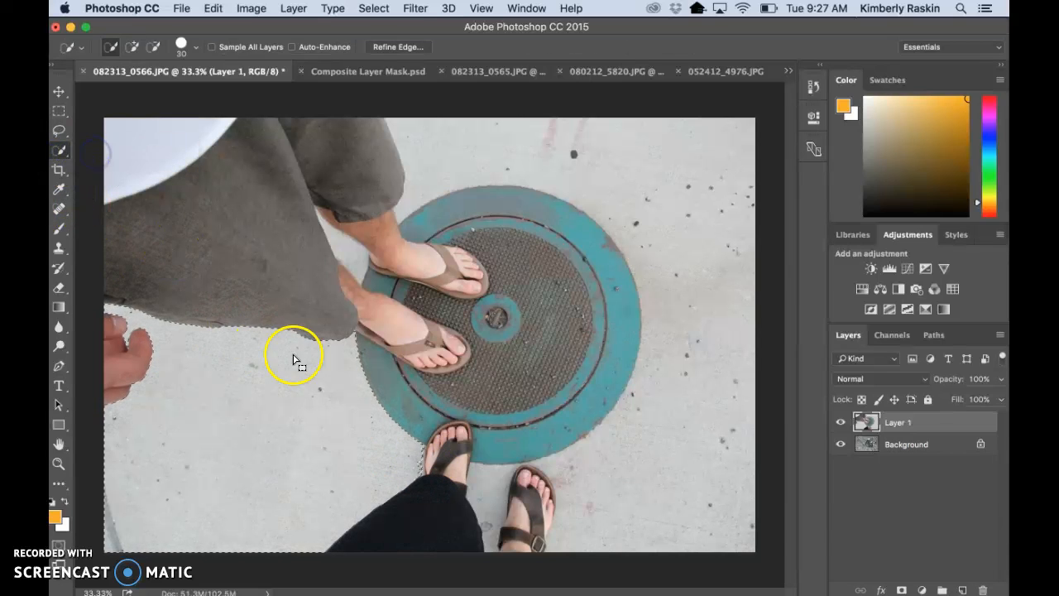
left_click(130, 46)
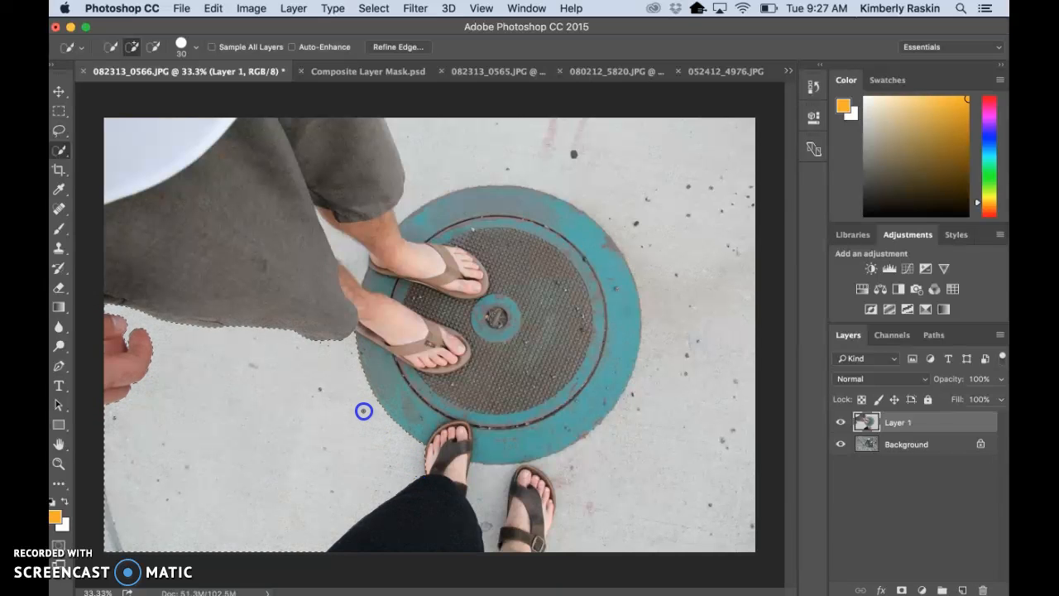
key("bracketright")
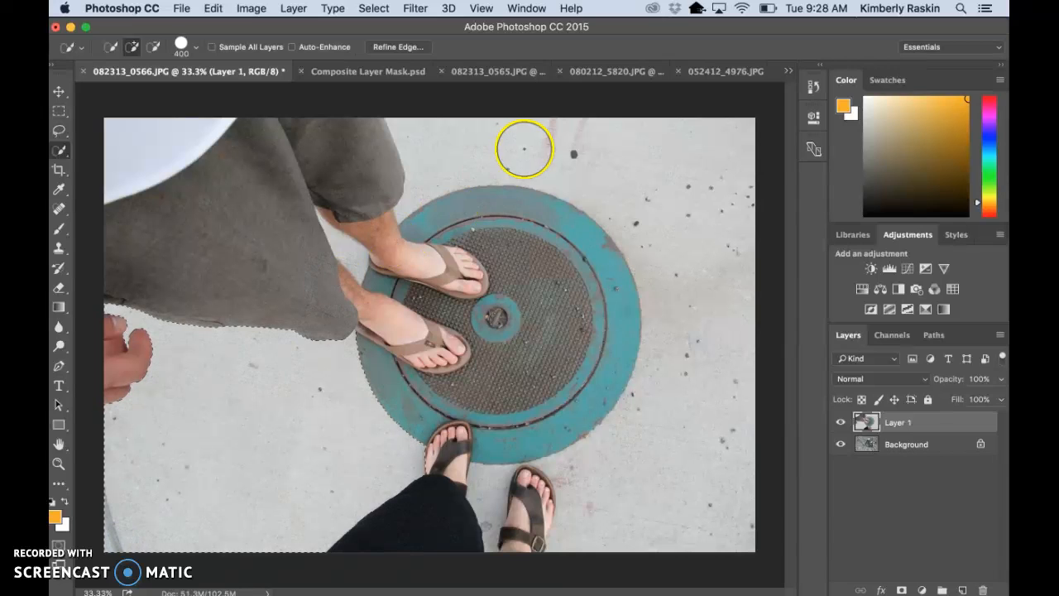
left_click_drag(677, 162, 549, 149)
mouse_move(677, 190)
left_mouse_down()
mouse_move(700, 316)
mouse_move(692, 433)
left_mouse_up()
left_click(690, 439)
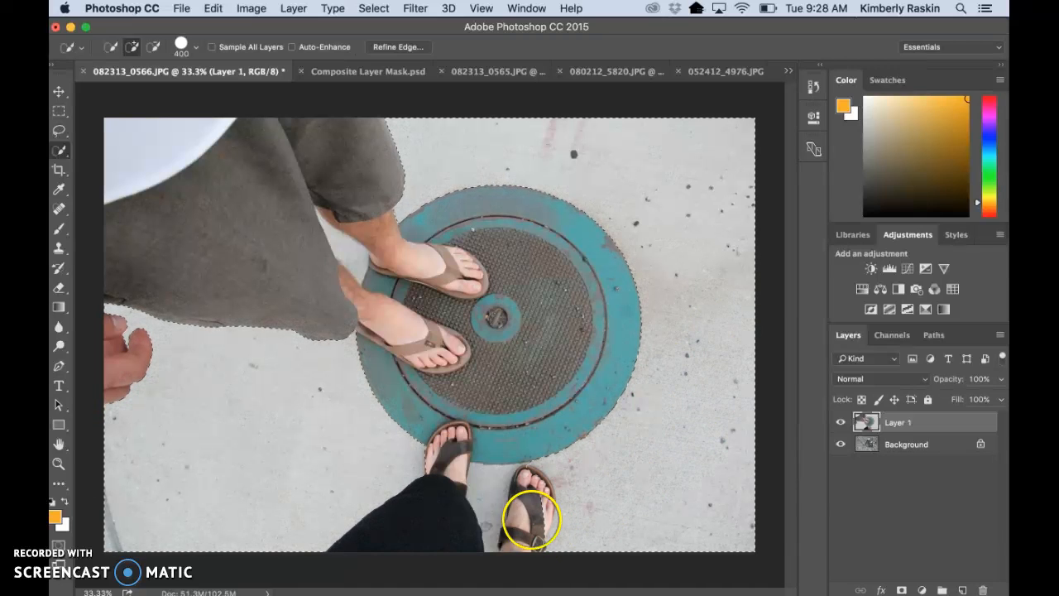
Step: Undo the large-brush selection between the two dark sandals and add that patch of sidewalk with a size 125 brush
left_click(488, 490)
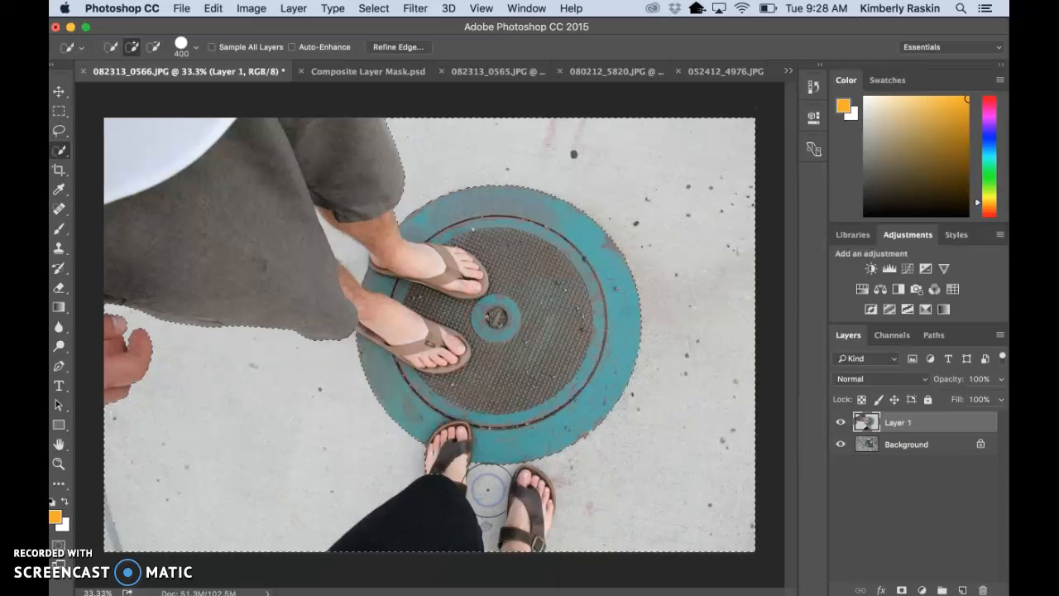
key("super+z")
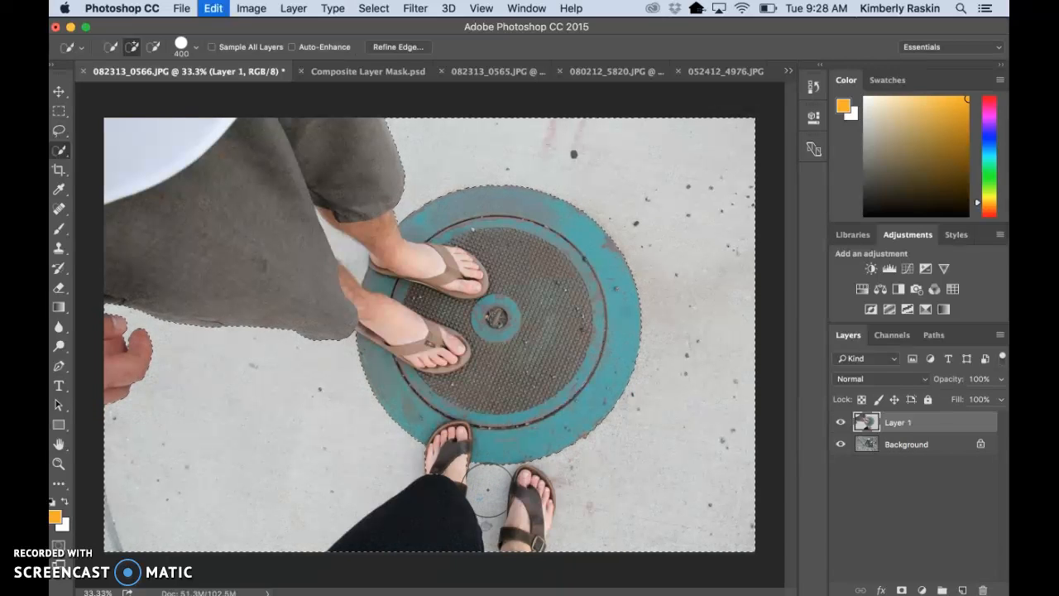
key("bracketleft")
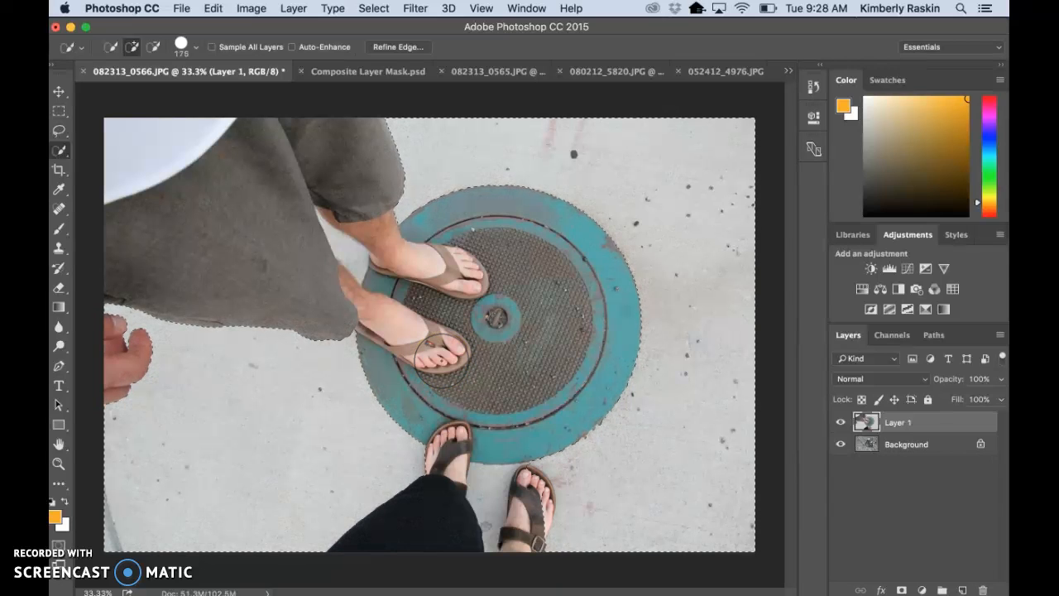
left_click_drag(480, 406, 491, 498)
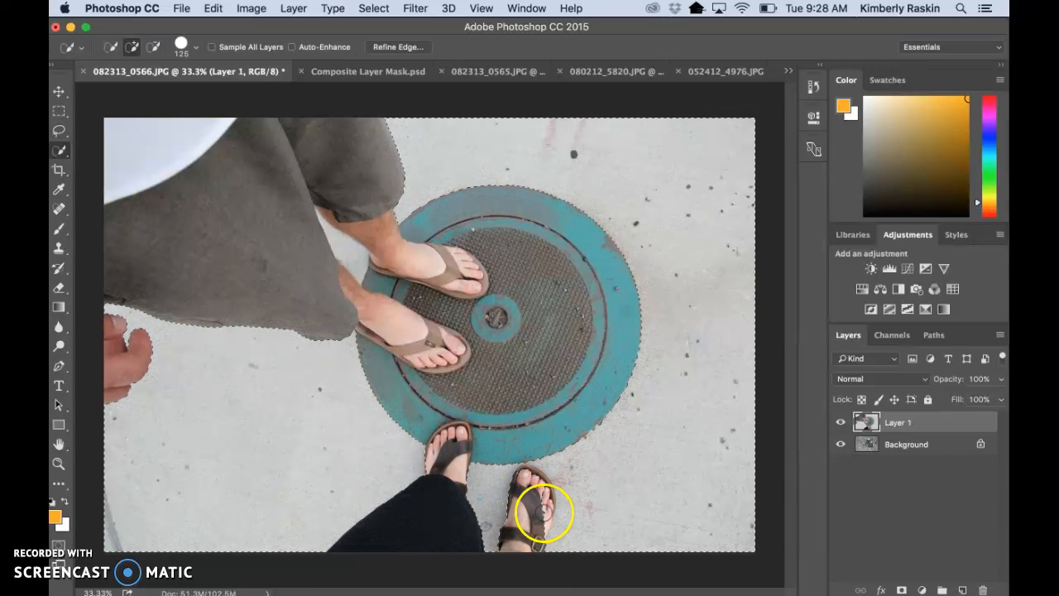
Step: Subtract the dark-sandaled foot beside the manhole cover from the selection and add the sidewalk gap between the legs in shorts
left_click(153, 47)
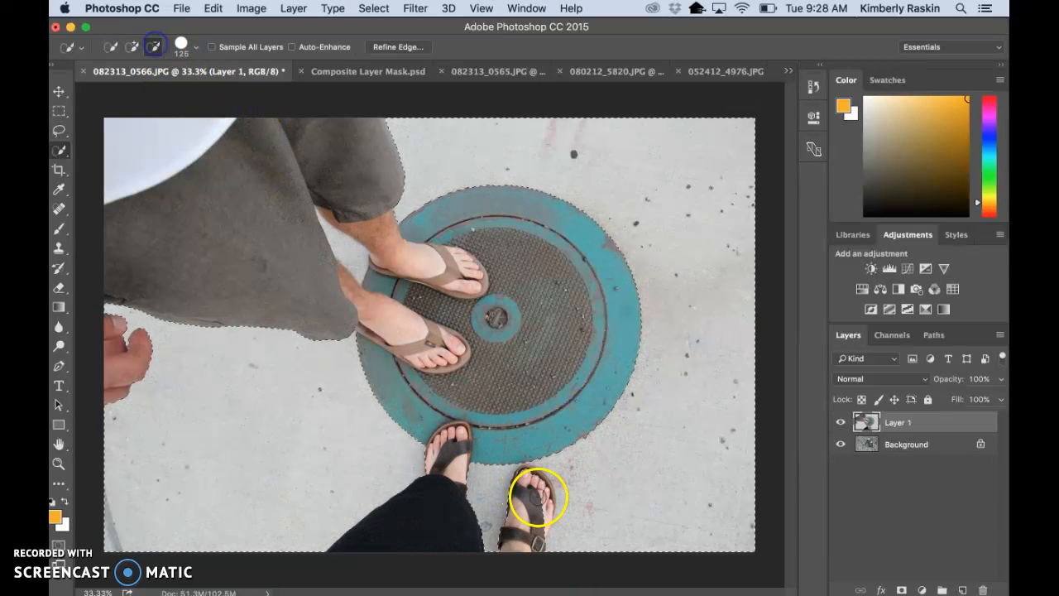
left_click(544, 493)
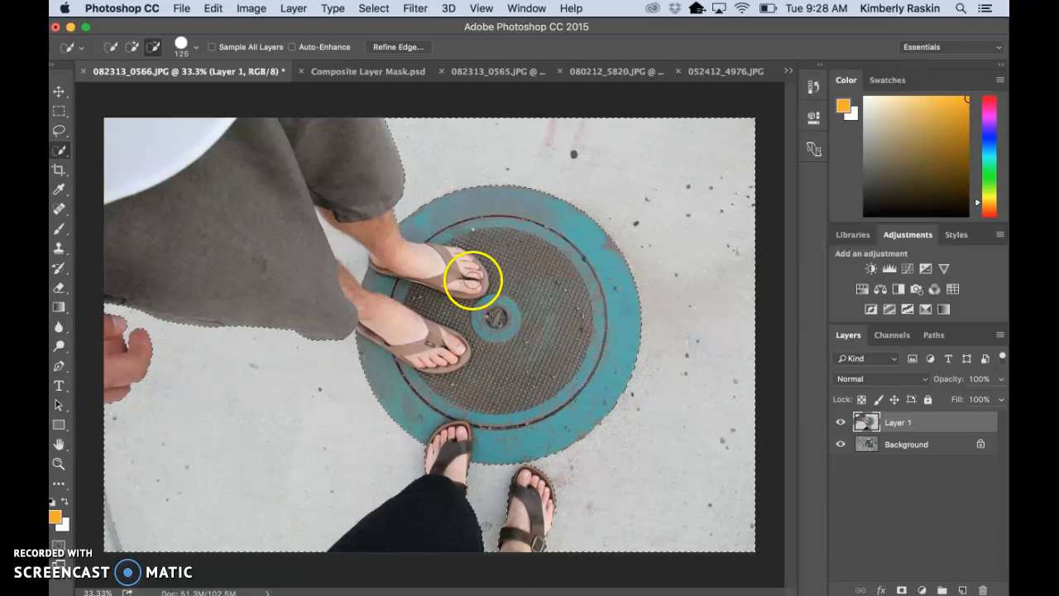
left_click(133, 47)
left_click(342, 243)
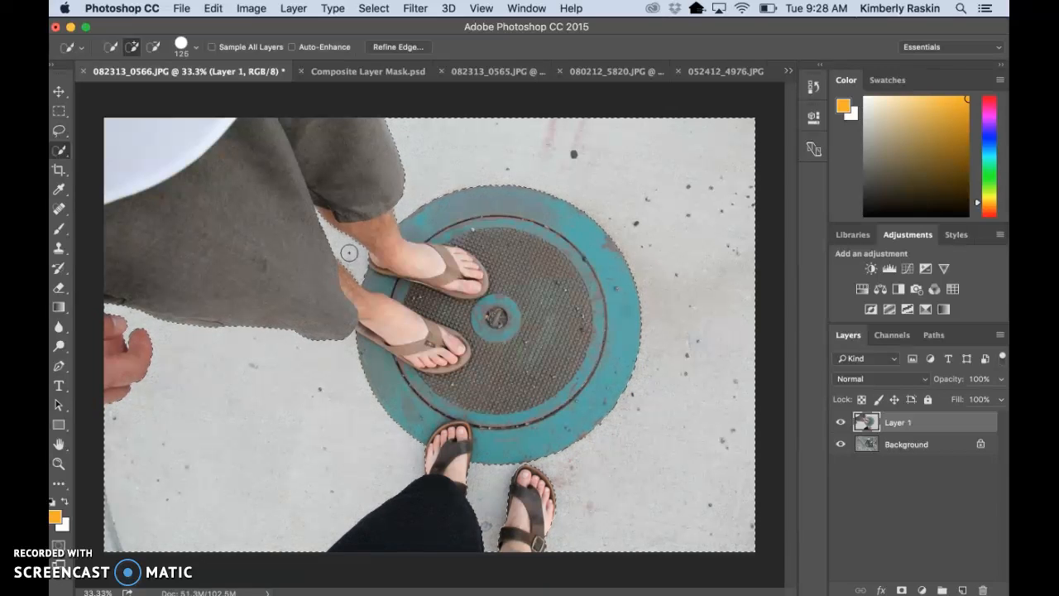
Step: Save the selection as a new channel named "sidewalk"
left_click(377, 8)
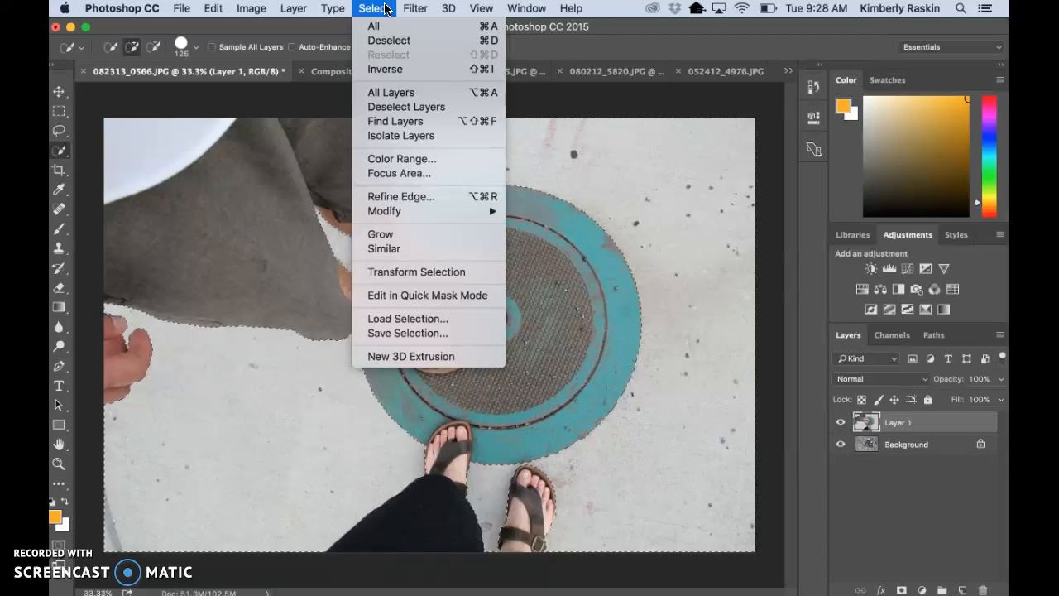
left_click(392, 331)
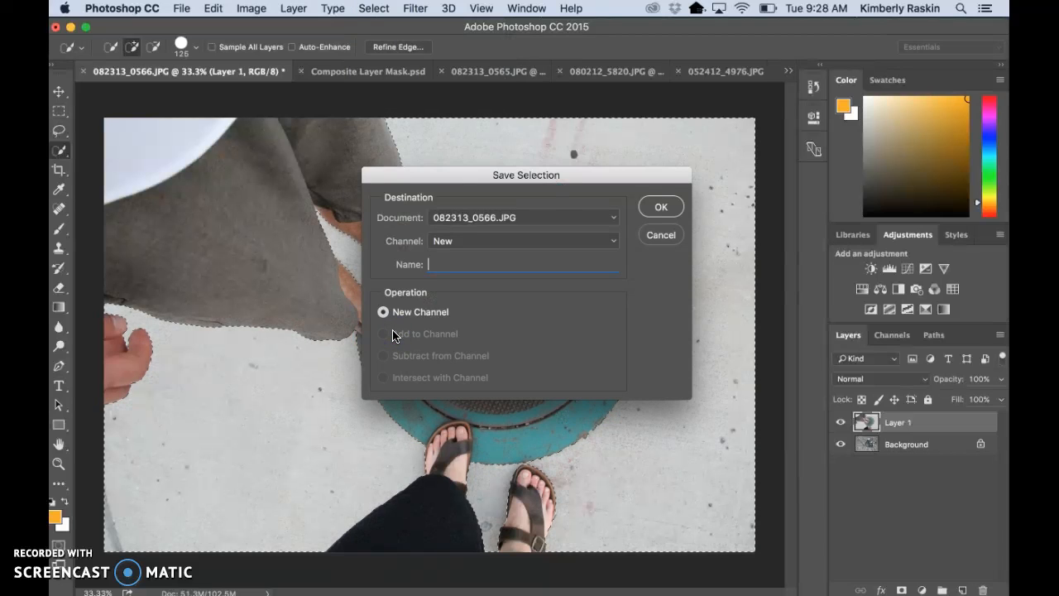
left_click(457, 263)
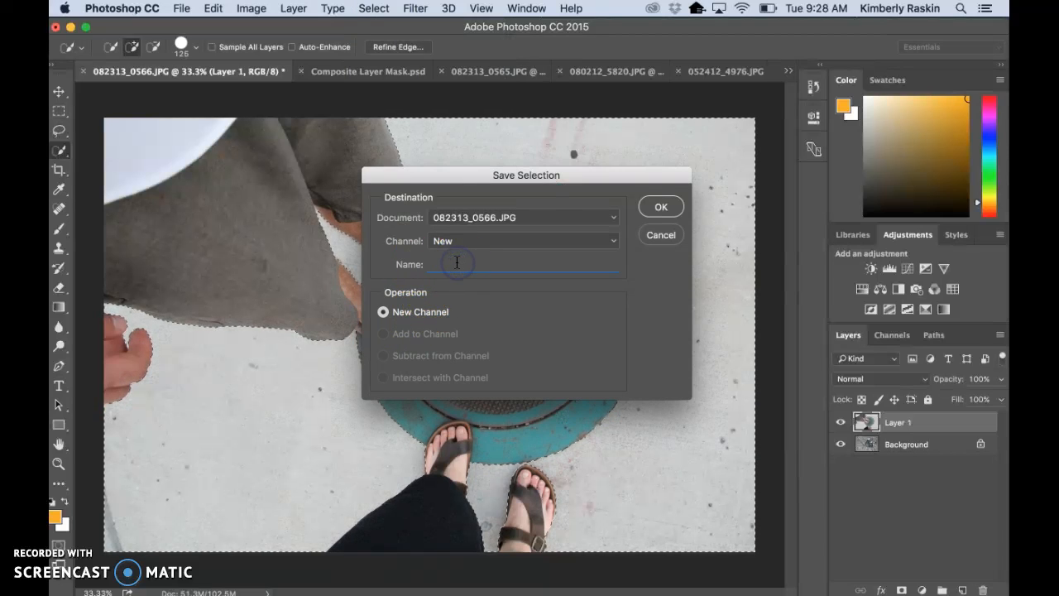
type("sidewalk")
left_click(661, 207)
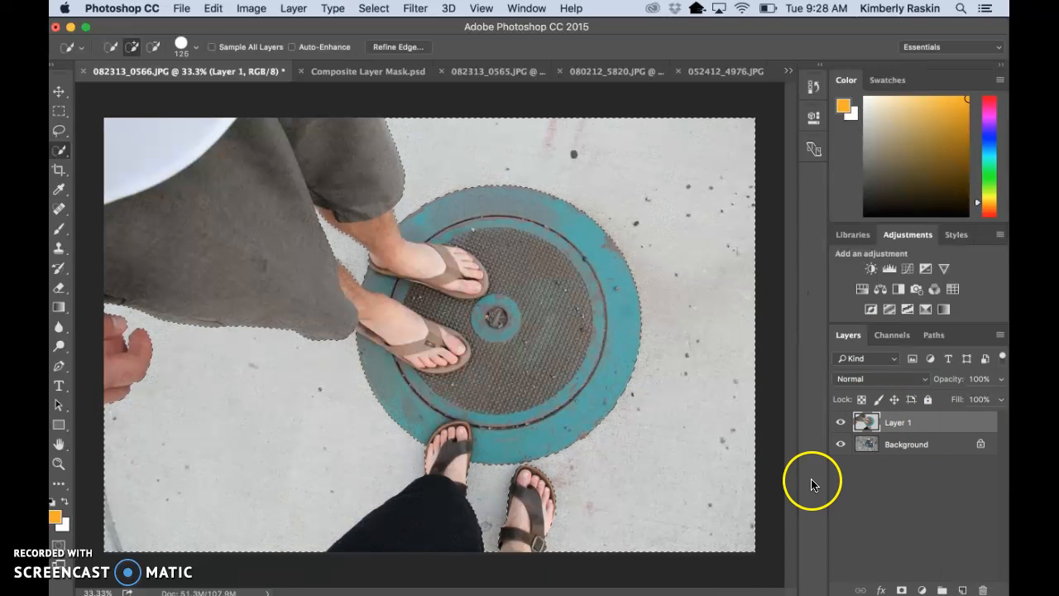
Step: Invert the selection and add a layer mask to Layer 1 that hides the sidewalk
left_click(901, 588)
left_click(334, 8)
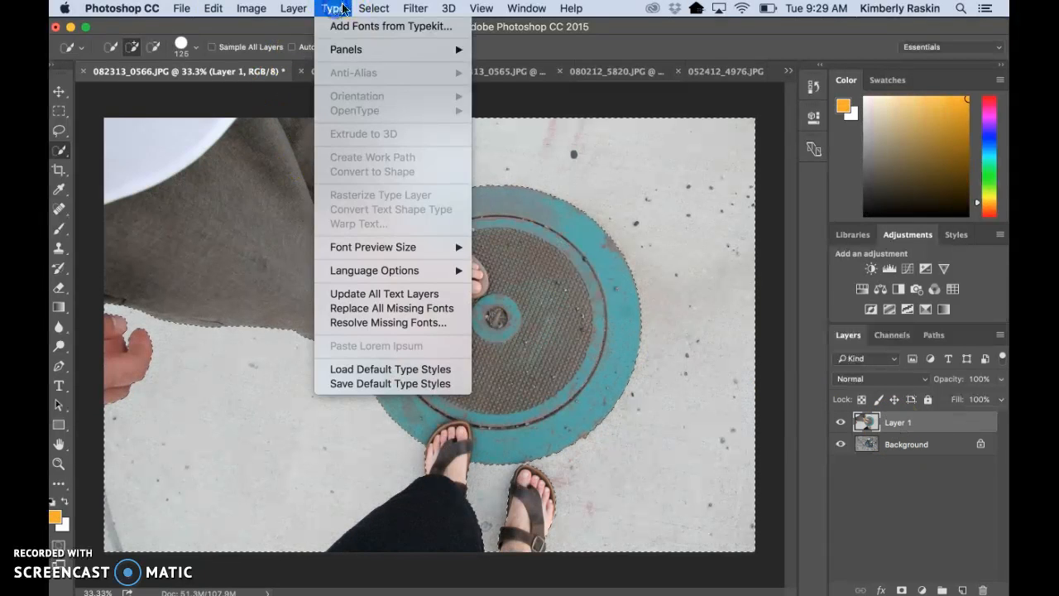
left_click(374, 9)
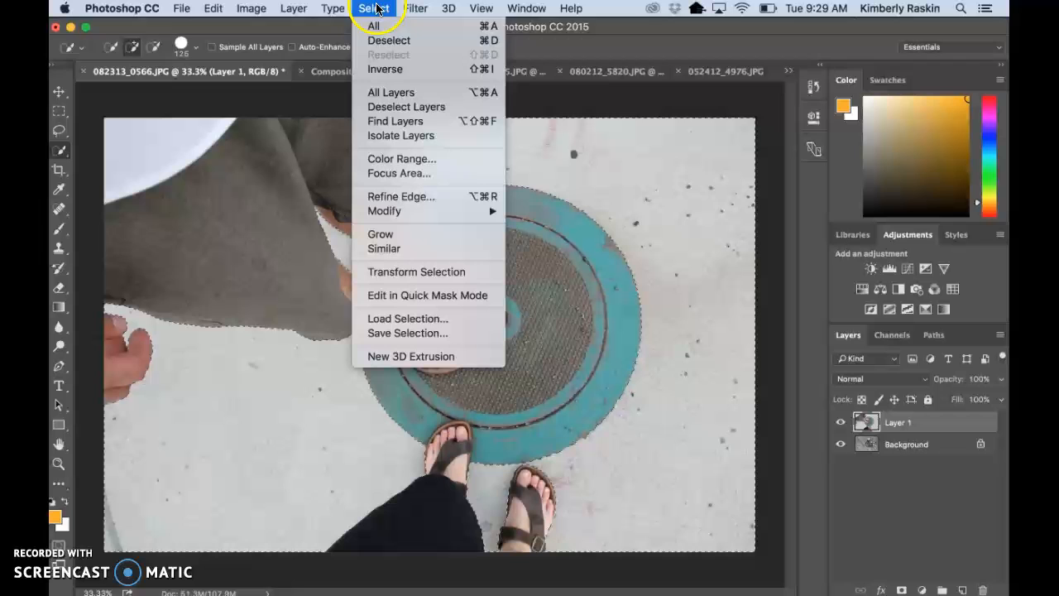
left_click(382, 69)
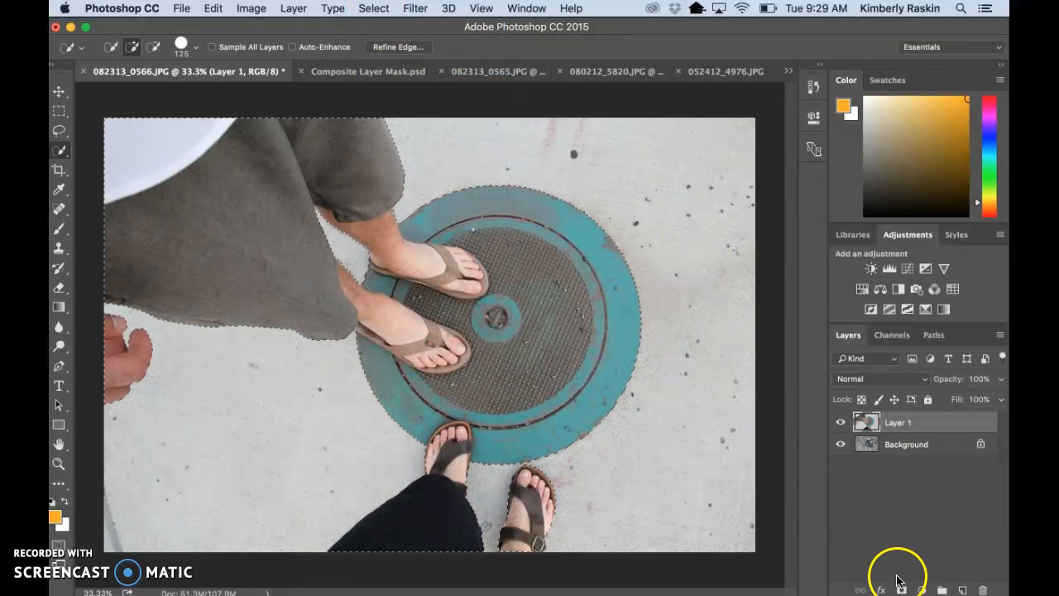
left_click(901, 590)
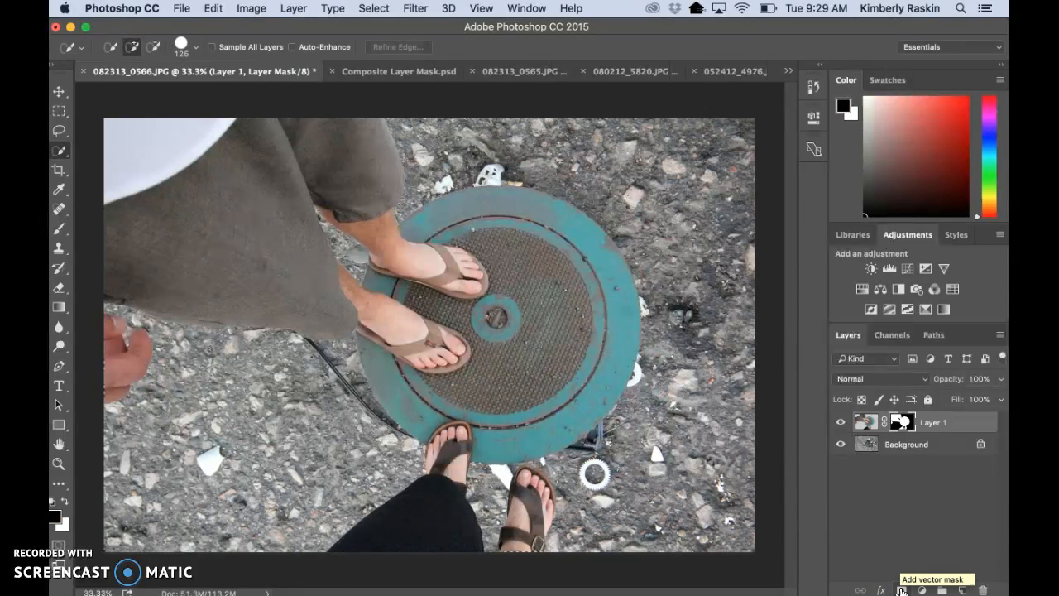
Step: Try the Darken and Overlay blend modes on the masked Layer 1, and switch it to Multiply
left_click(893, 378)
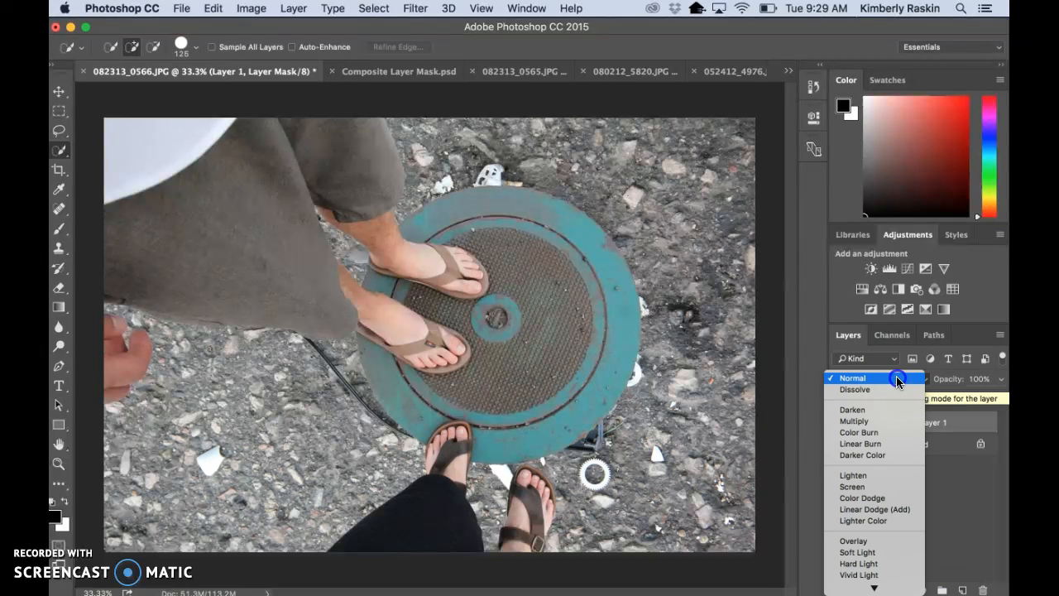
left_click(852, 405)
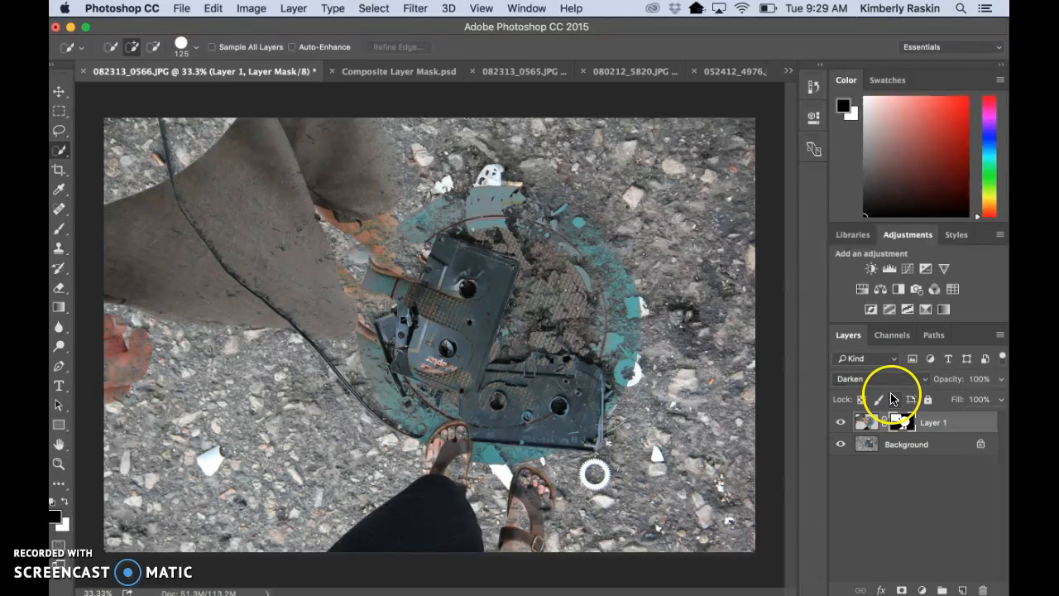
left_click(891, 386)
left_click(881, 513)
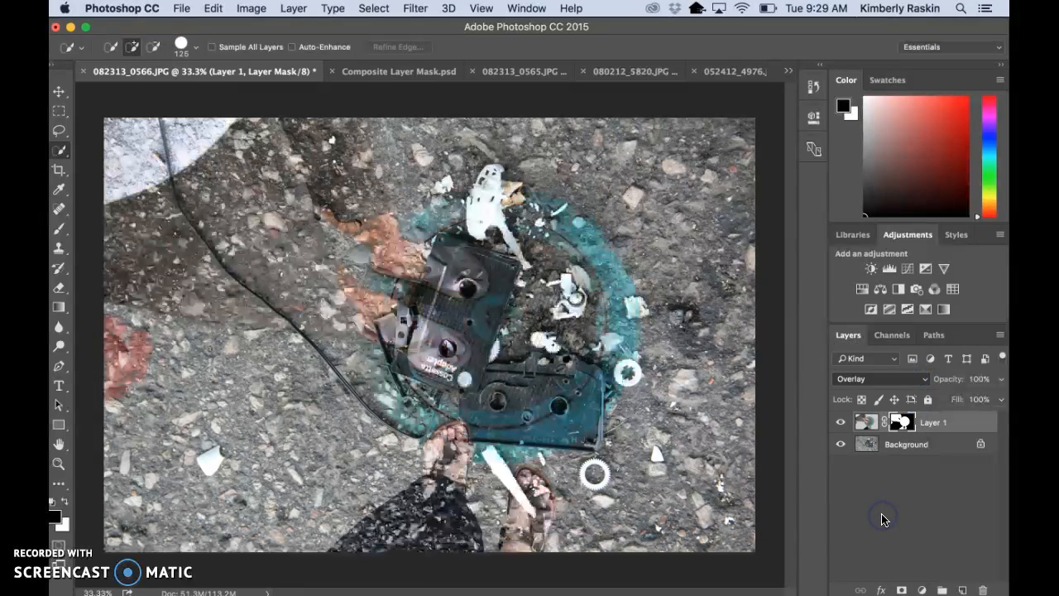
left_click(870, 379)
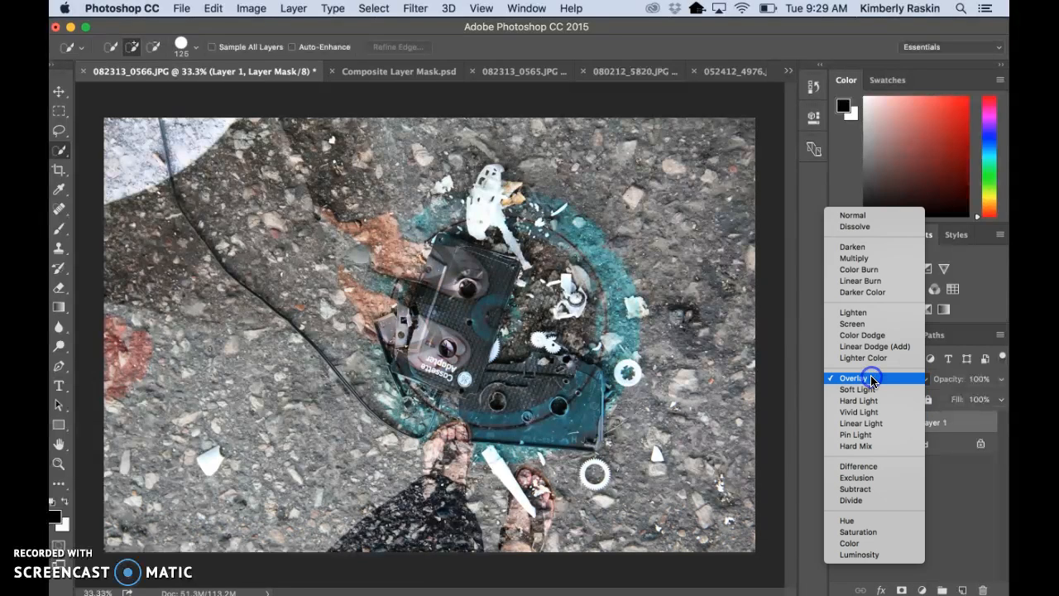
left_click(857, 257)
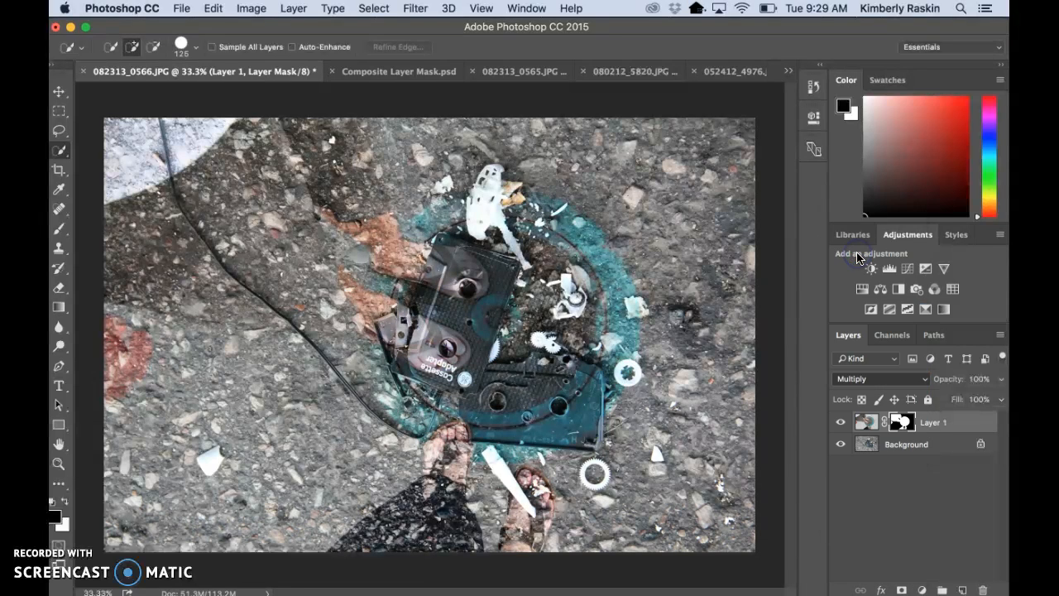
Step: Step back in the history to the Save Selection state and add a layer mask to Layer 1 that keeps only the sidewalk
left_click(814, 87)
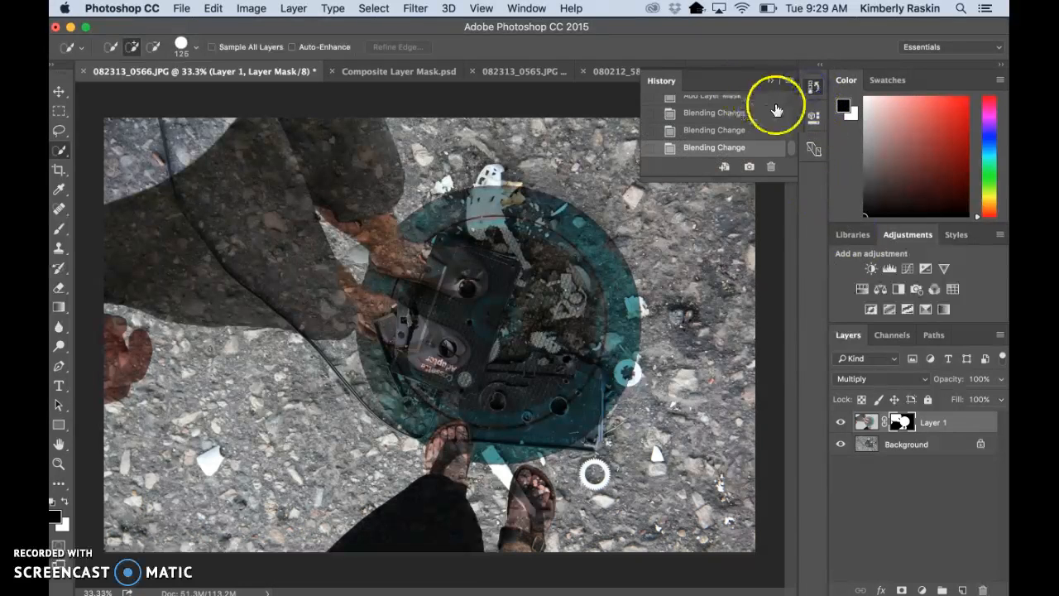
left_click(753, 99)
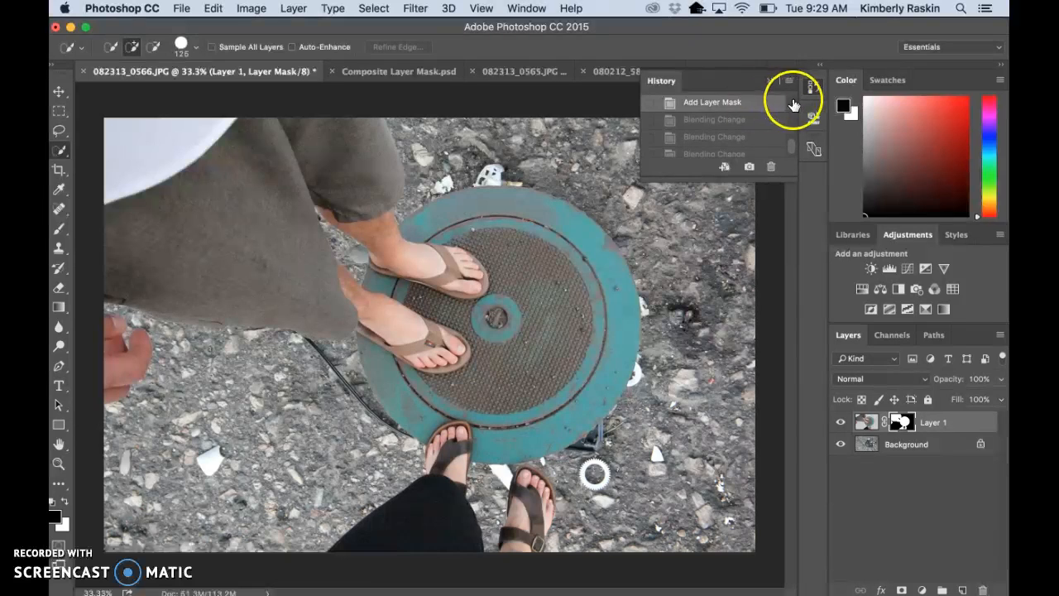
scroll(780, 94, "up", 2)
left_click(735, 149)
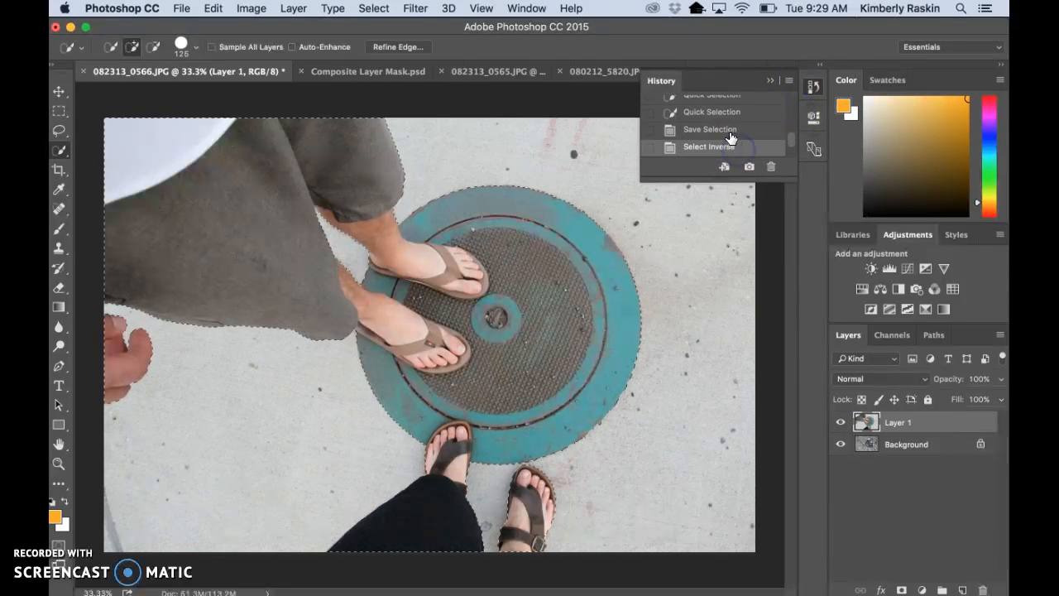
left_click(728, 130)
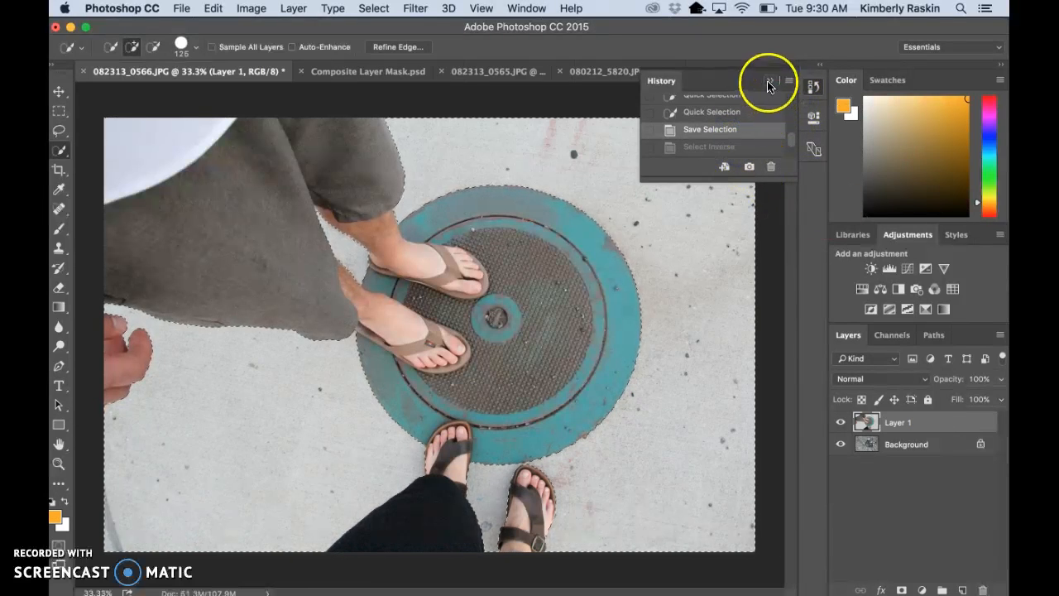
left_click(770, 82)
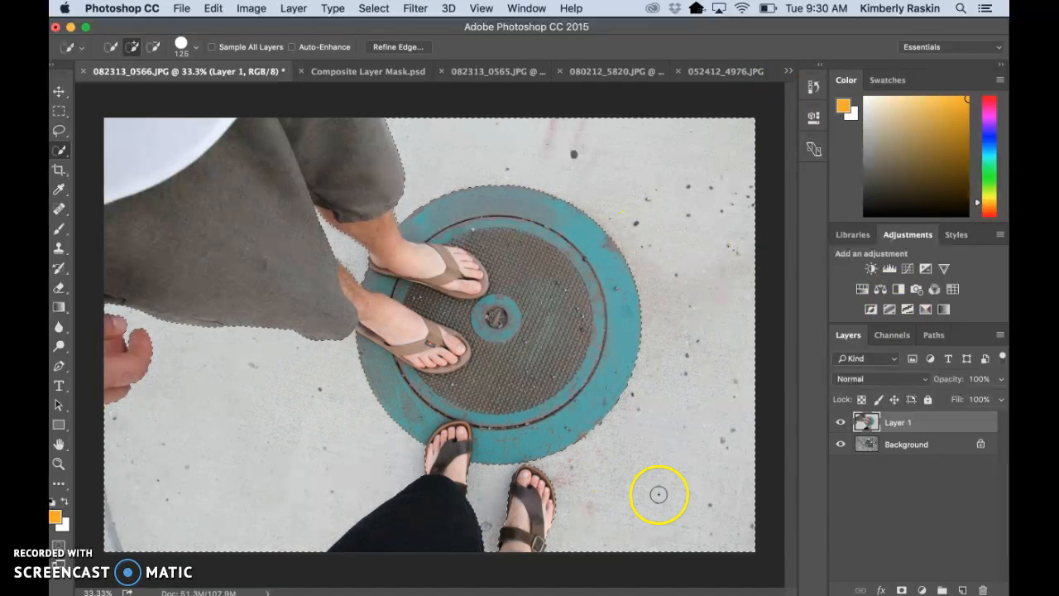
left_click(902, 590)
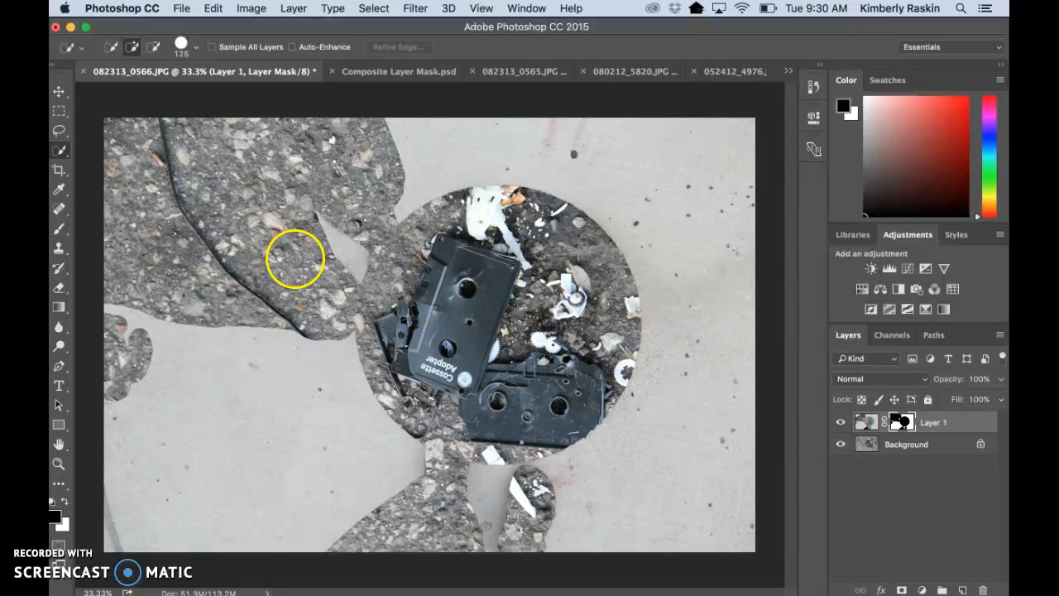
Step: Convert the Background into a regular layer and shift the cassette photo slightly left, keeping the bottom edge of the canvas covered
left_click(938, 448)
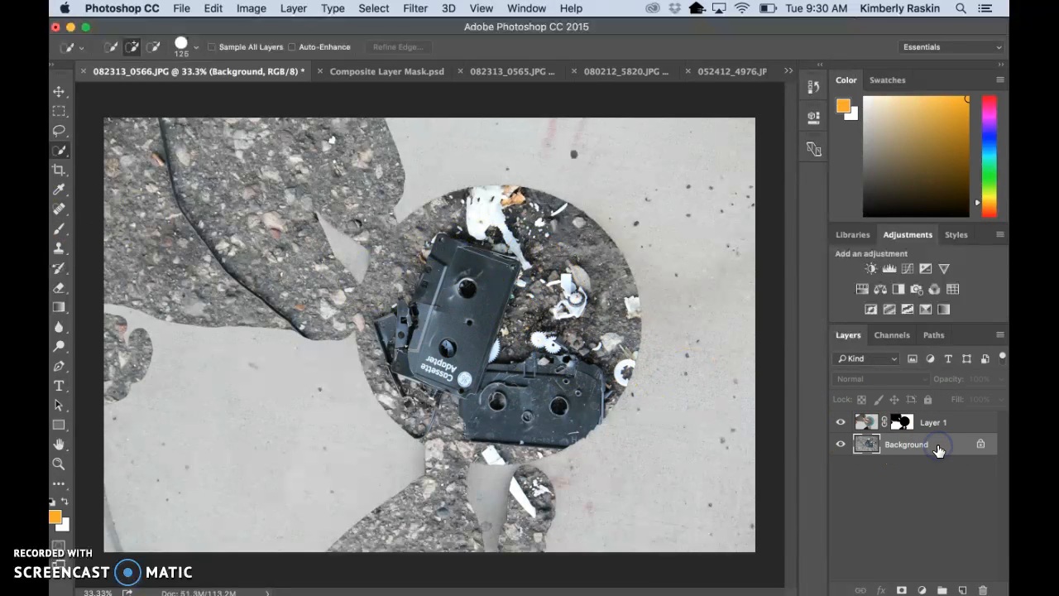
double_click(953, 445)
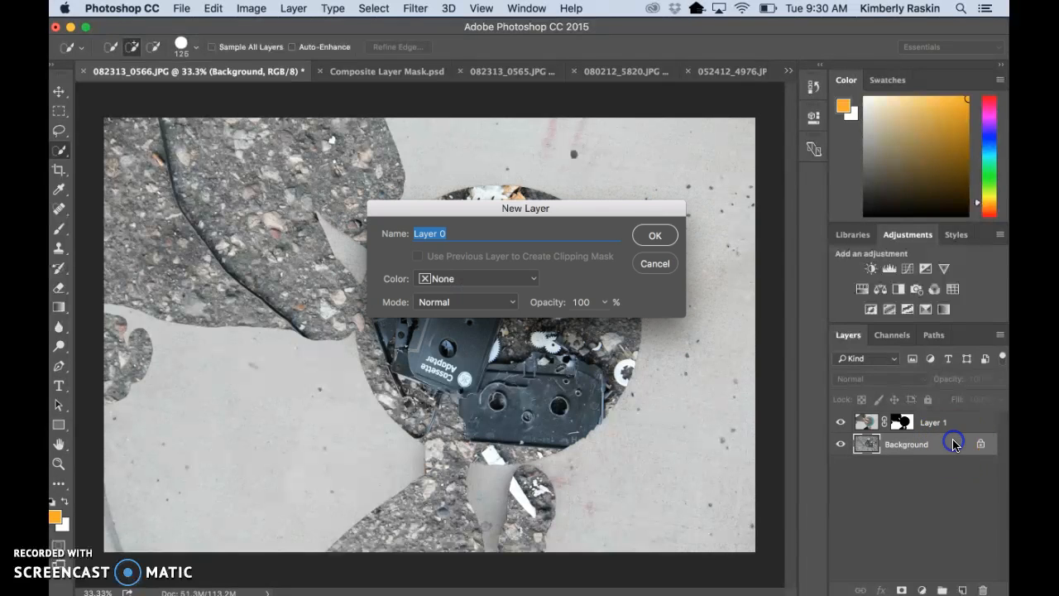
left_click(654, 235)
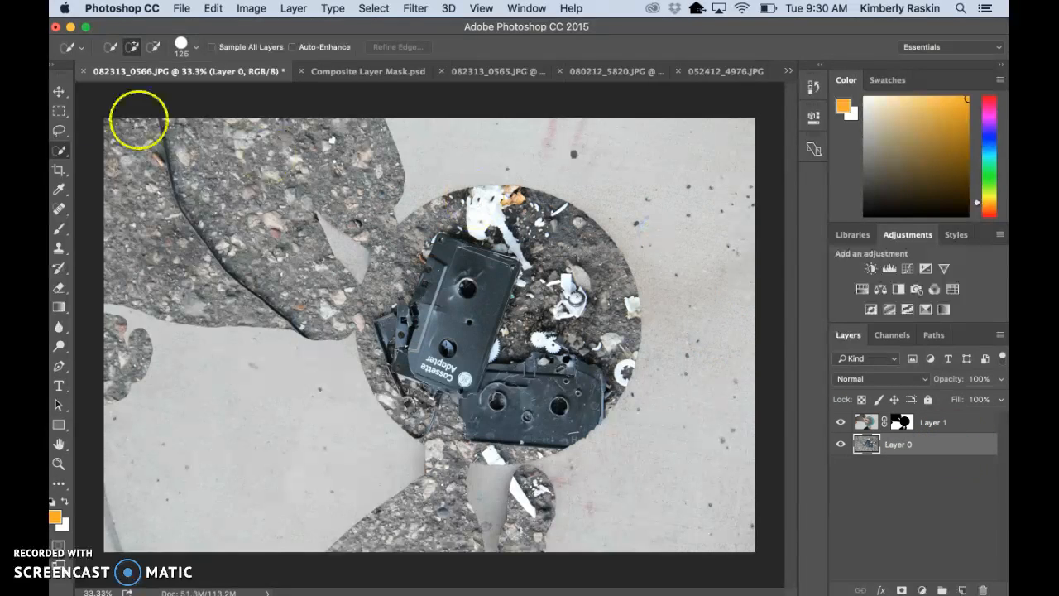
left_click(58, 91)
left_click_drag(594, 380, 577, 356)
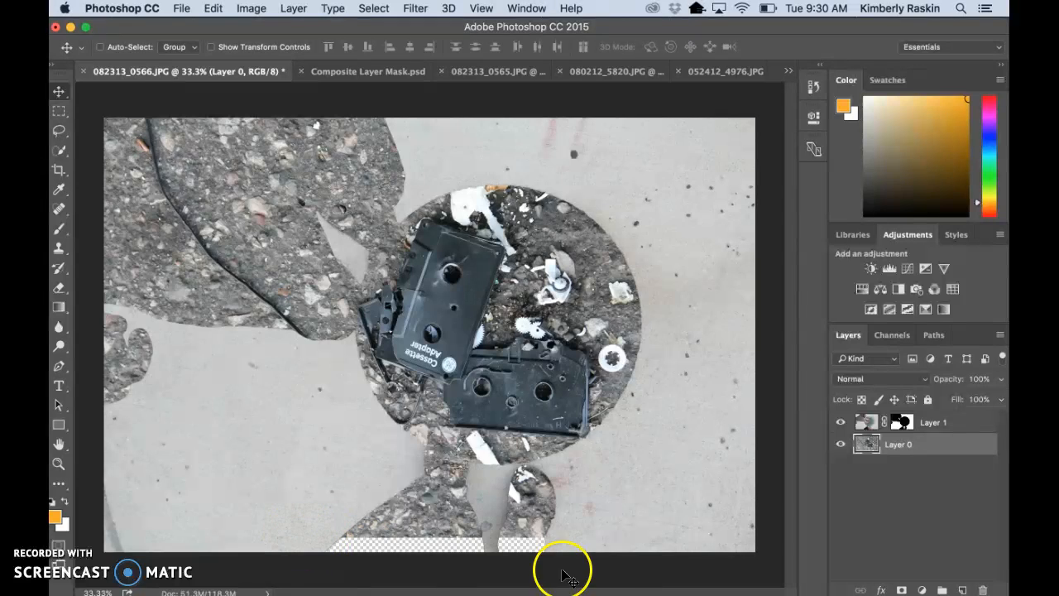
left_click_drag(556, 324, 556, 339)
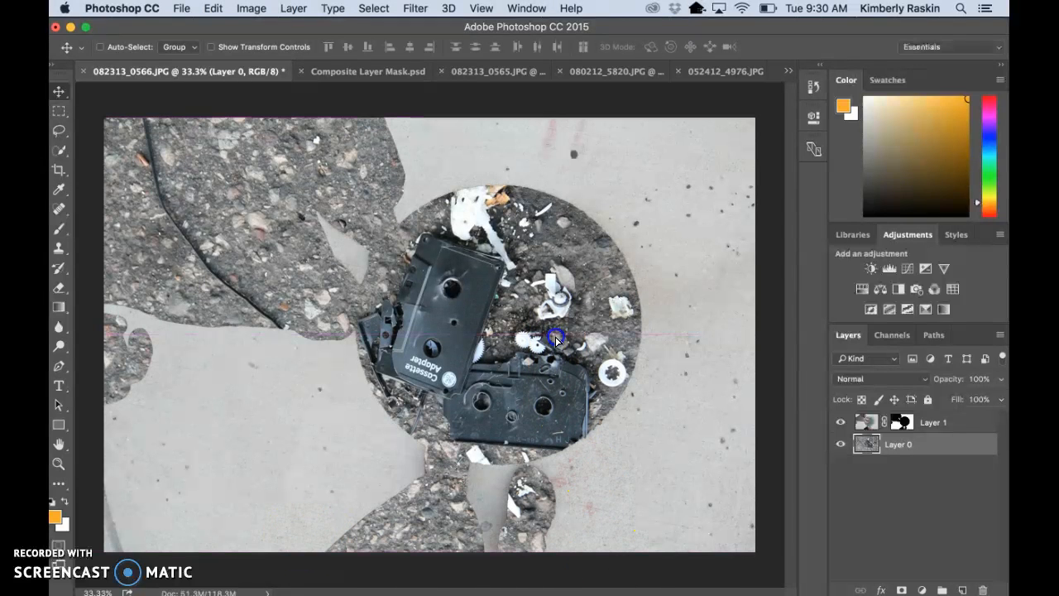
Step: Add a Curves adjustment above Layer 1 with a gentle S-curve that darkens the shadows and brightens the highlights
left_click(943, 427)
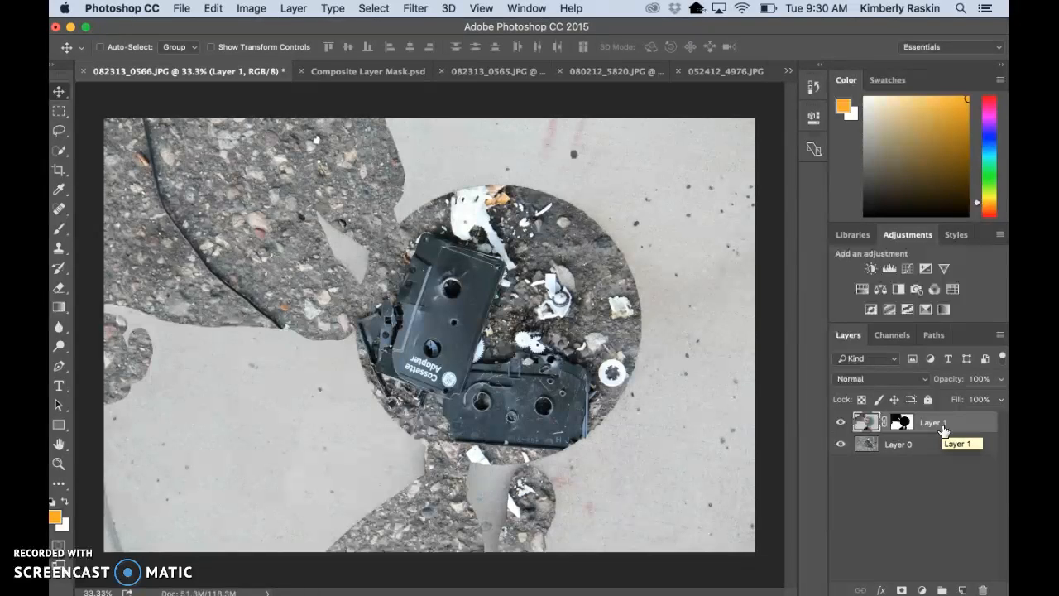
left_click(907, 269)
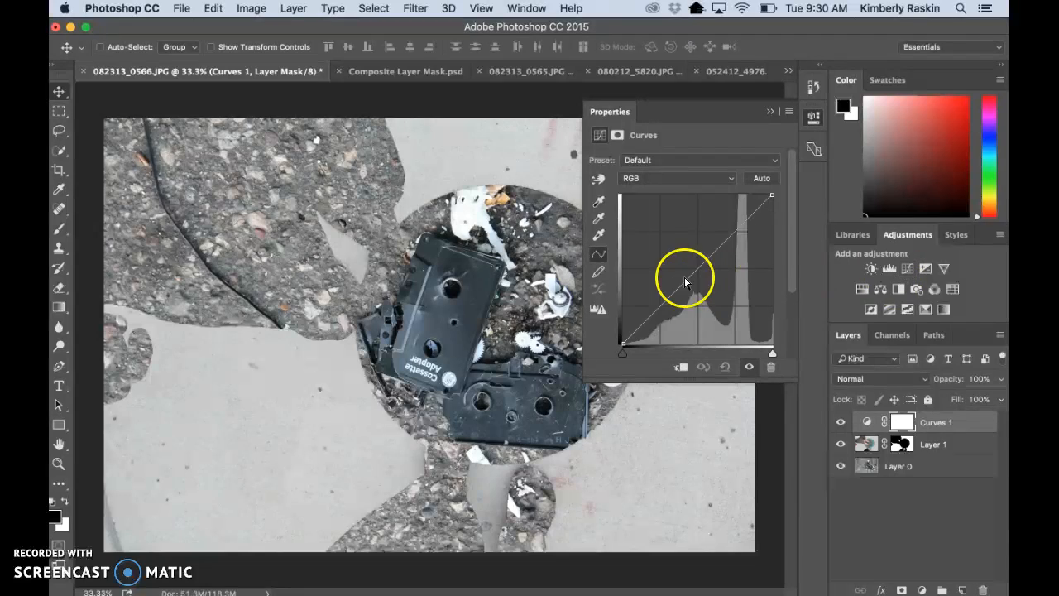
left_click_drag(658, 306, 665, 311)
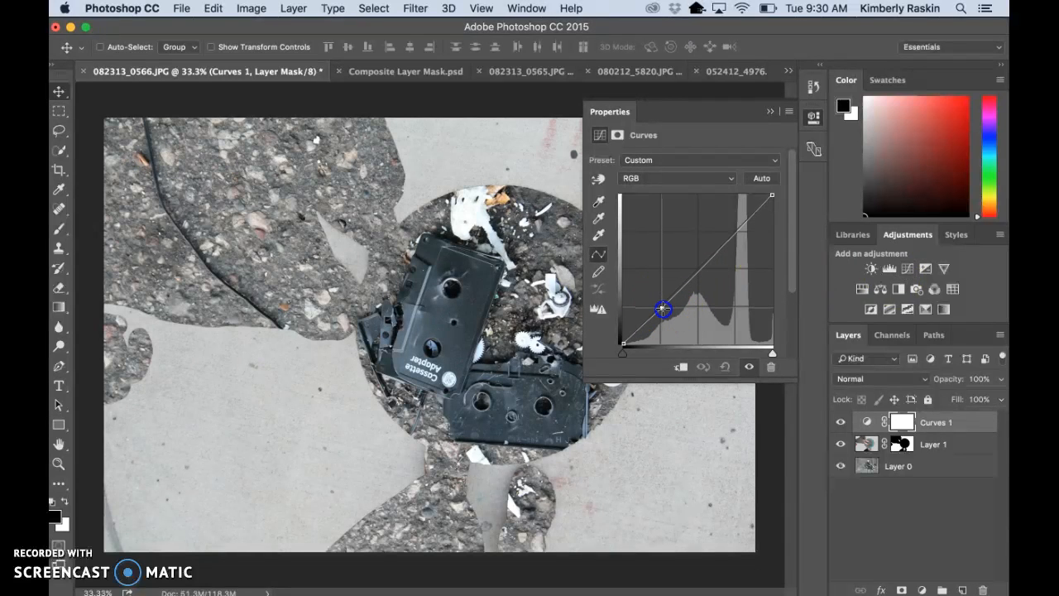
left_click_drag(747, 276, 738, 222)
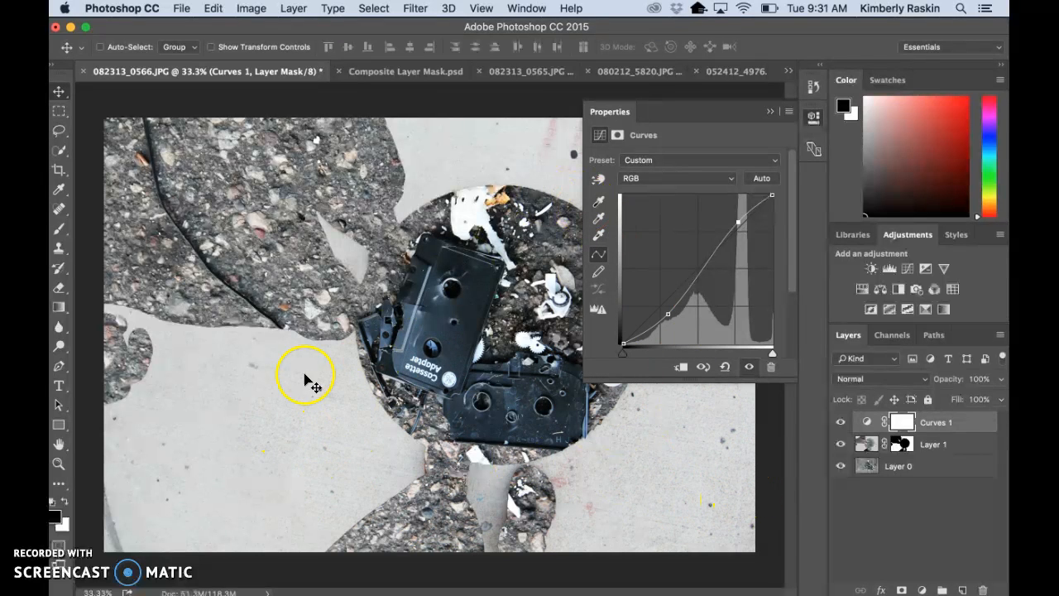
left_click(769, 113)
left_click(953, 444)
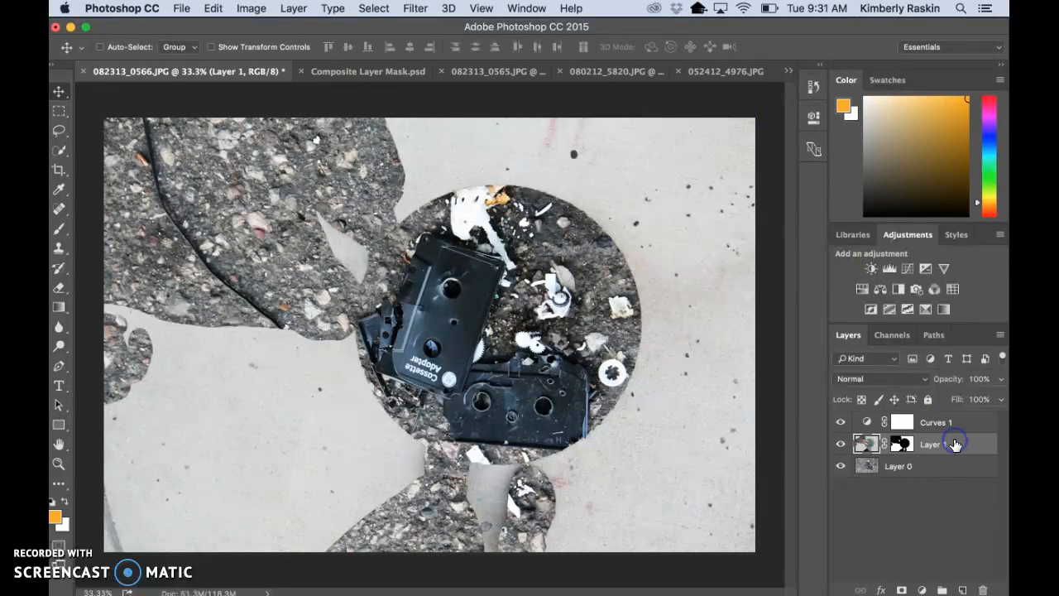
left_click(908, 269)
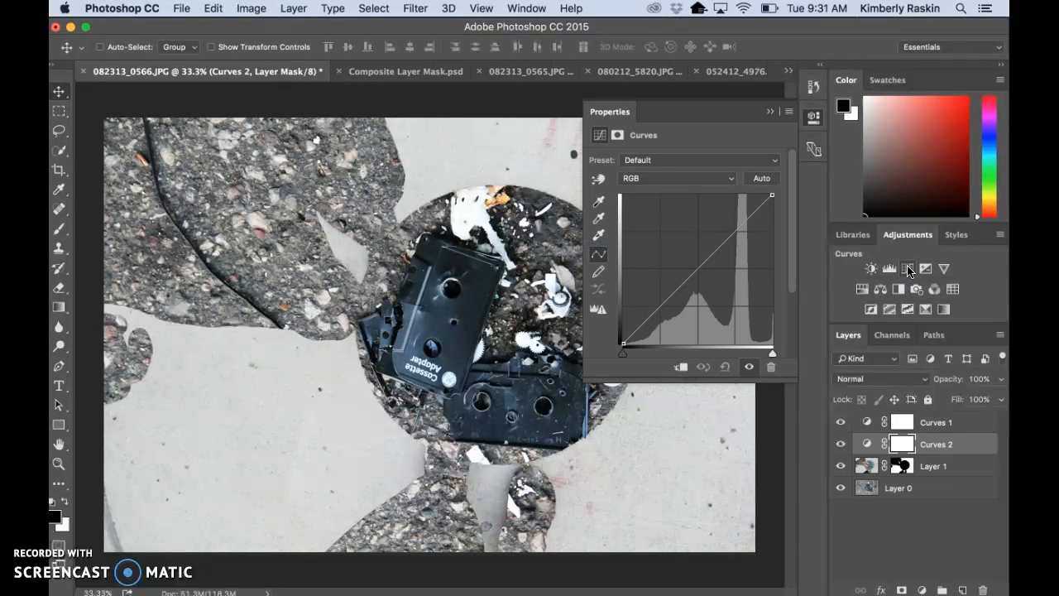
left_click(773, 113)
left_click(985, 447)
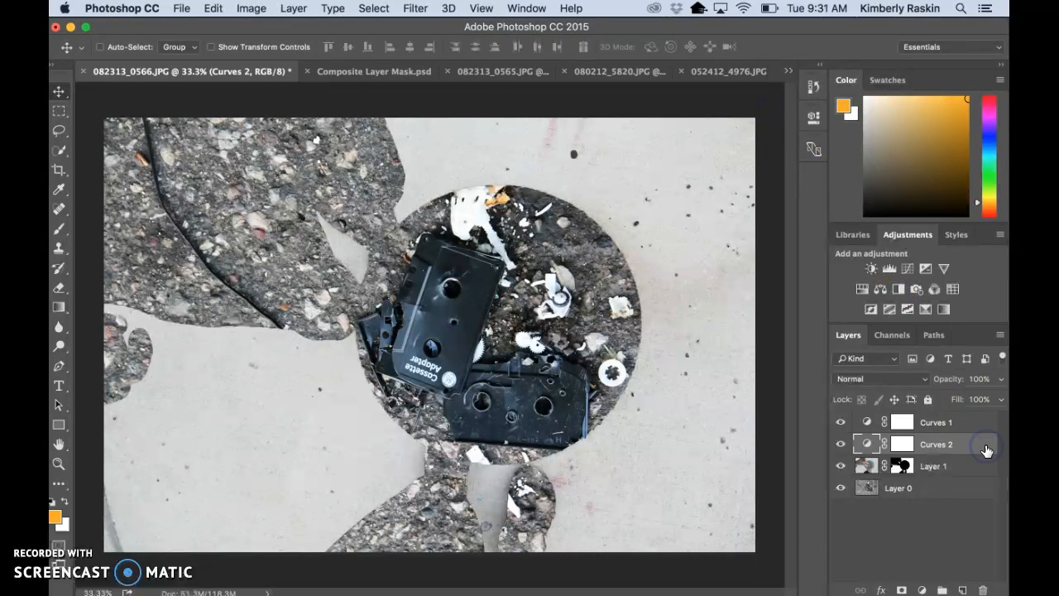
key("Delete")
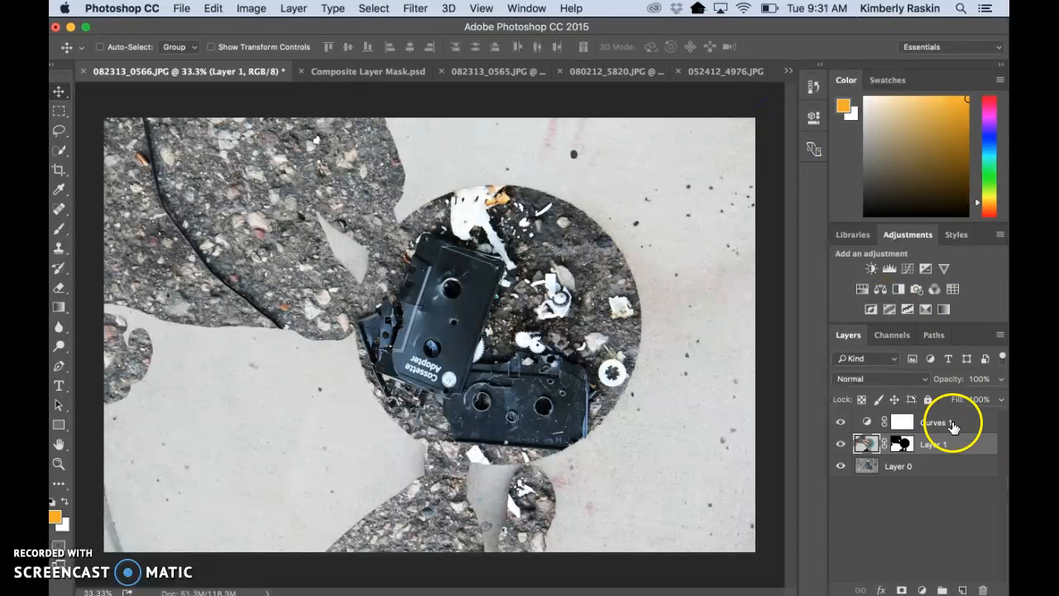
Step: Add a Levels adjustment directly above Layer 1 with the shadow input at 29, and clip it to Layer 1
left_click(888, 270)
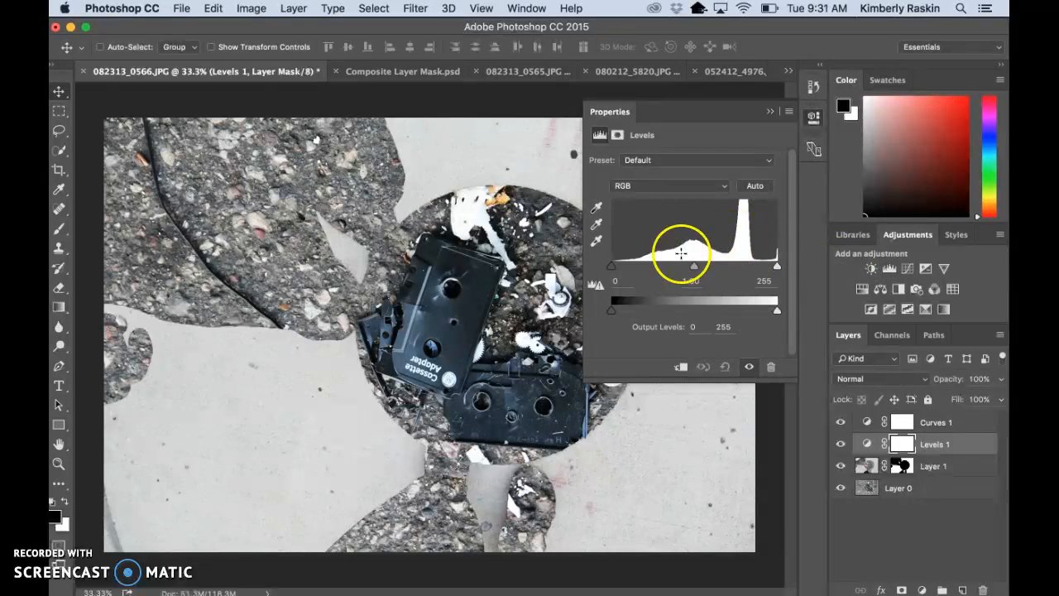
left_click_drag(610, 266, 631, 274)
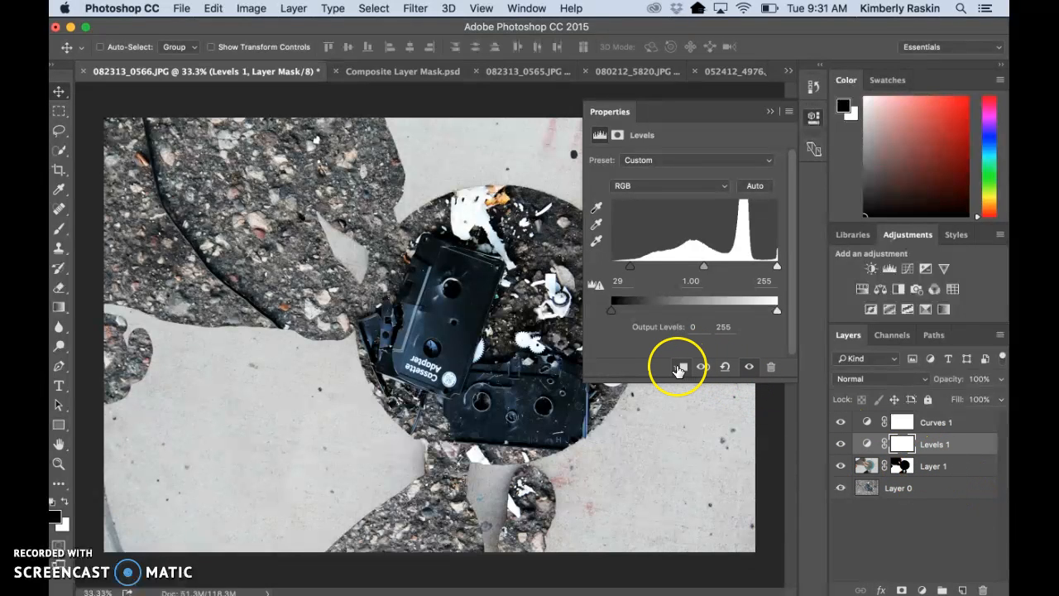
left_click(680, 370)
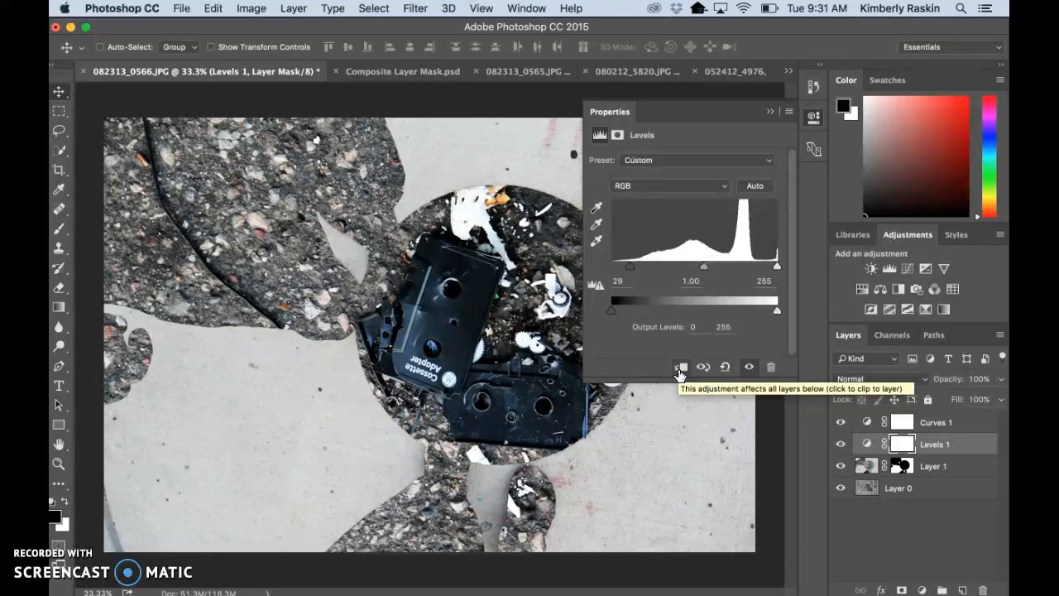
left_click(678, 370)
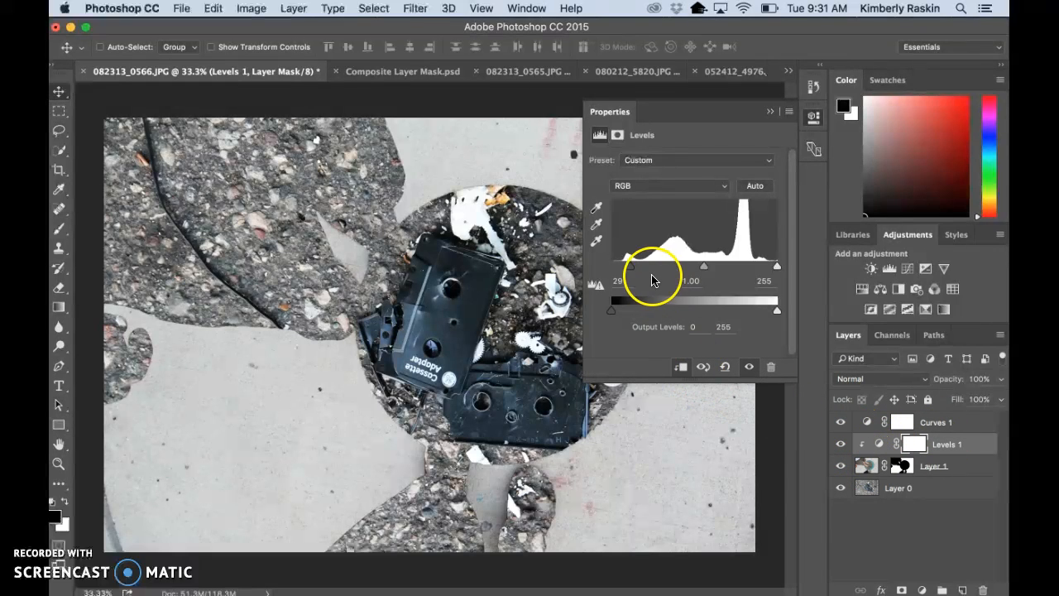
Step: Set the clipped Levels' RGB shadow input to 42 and highlight input to 243, and compare the image without and with the adjustment
left_click_drag(630, 266, 639, 268)
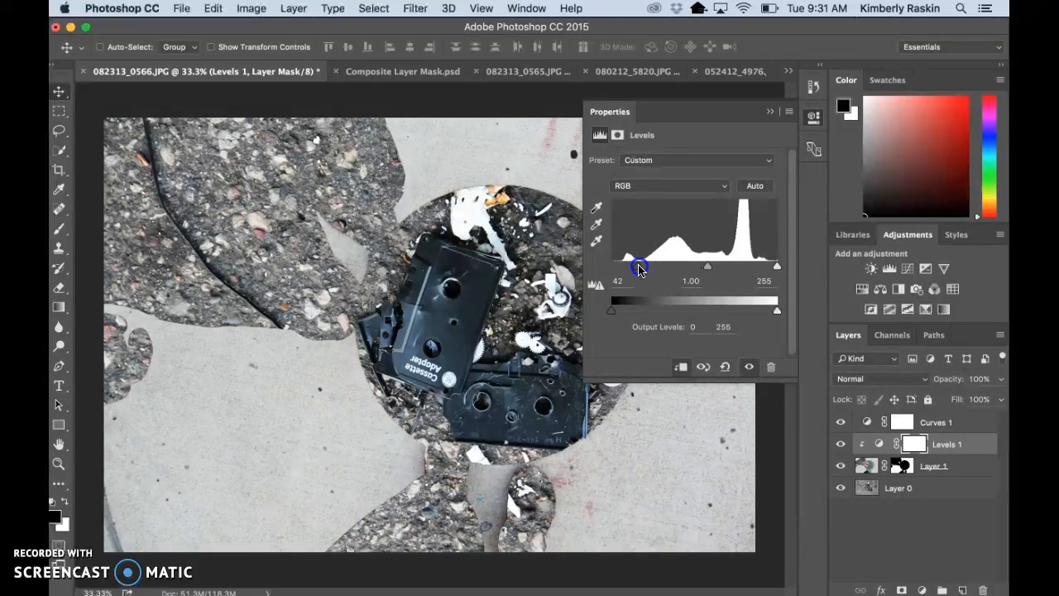
left_click_drag(766, 273, 713, 270)
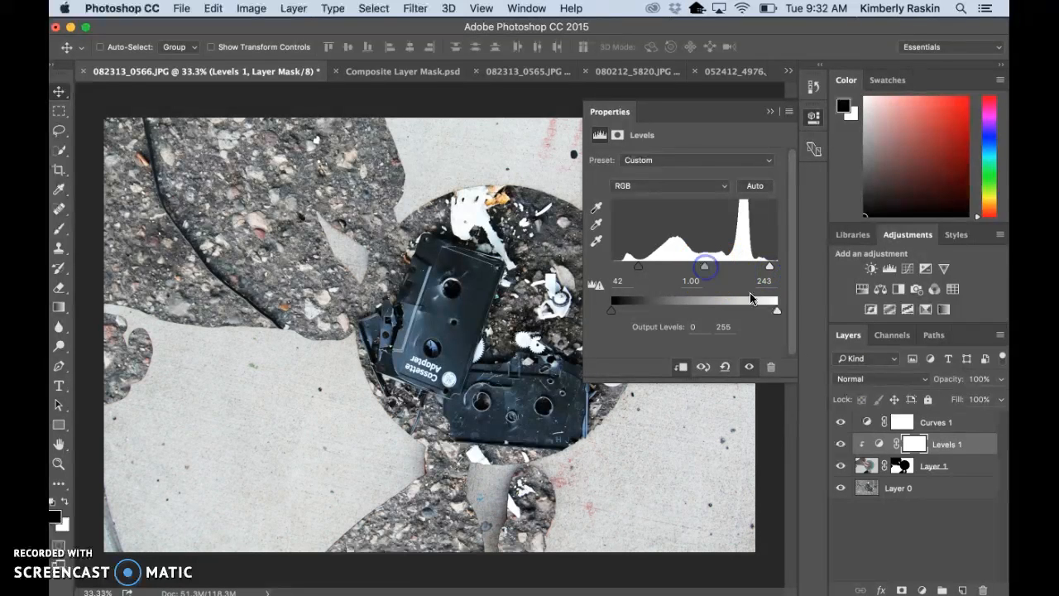
left_click(841, 443)
left_click(841, 443)
Step: Tint the sidewalk teal by setting the Levels' Red channel inputs to 80 for shadows, 0.92 for midtones and 255 for highlights
left_click(639, 186)
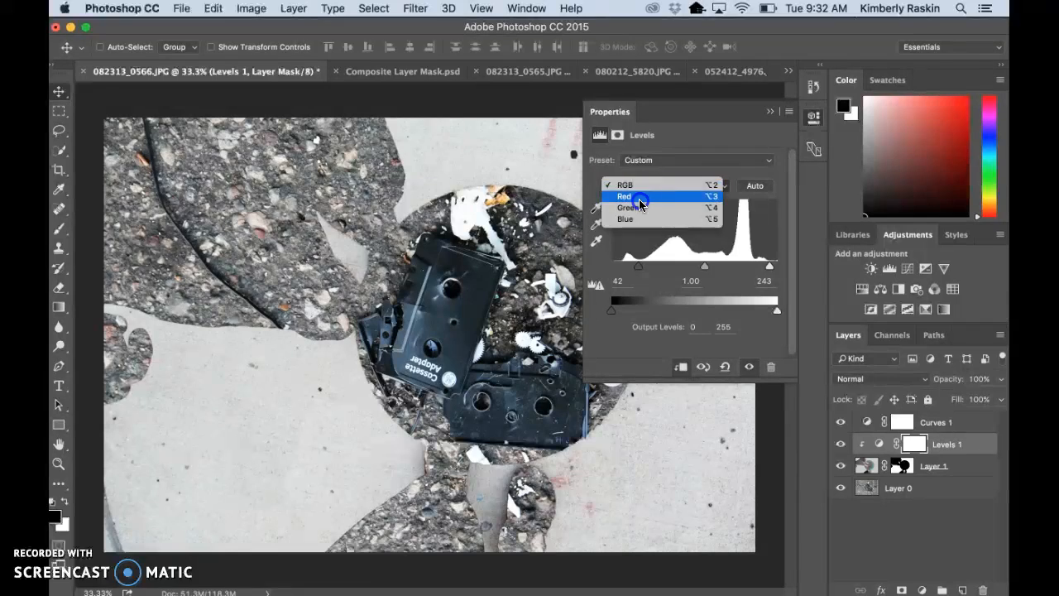
left_click(638, 199)
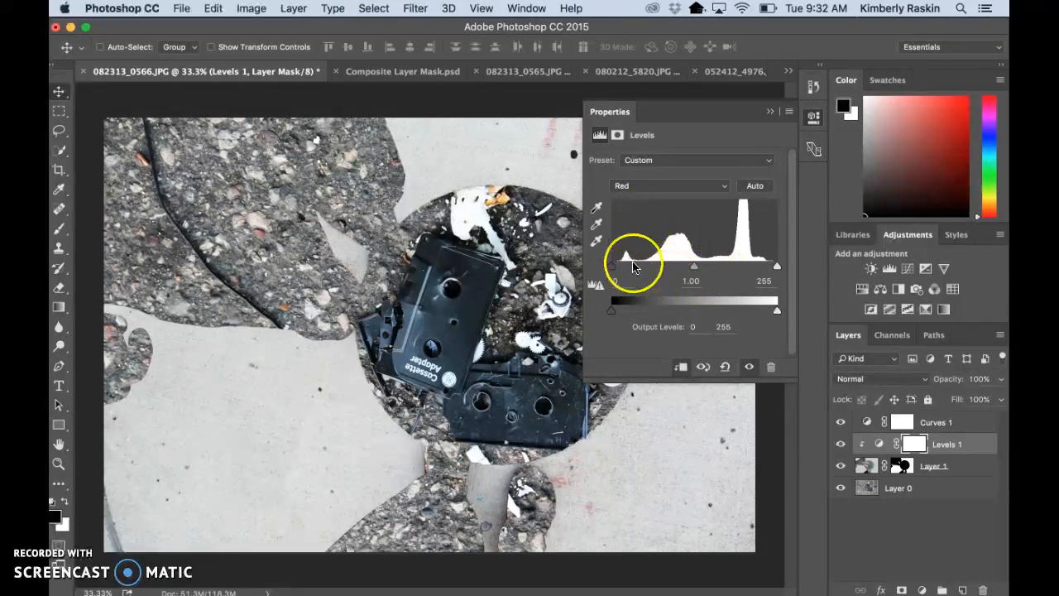
left_click_drag(611, 267, 668, 271)
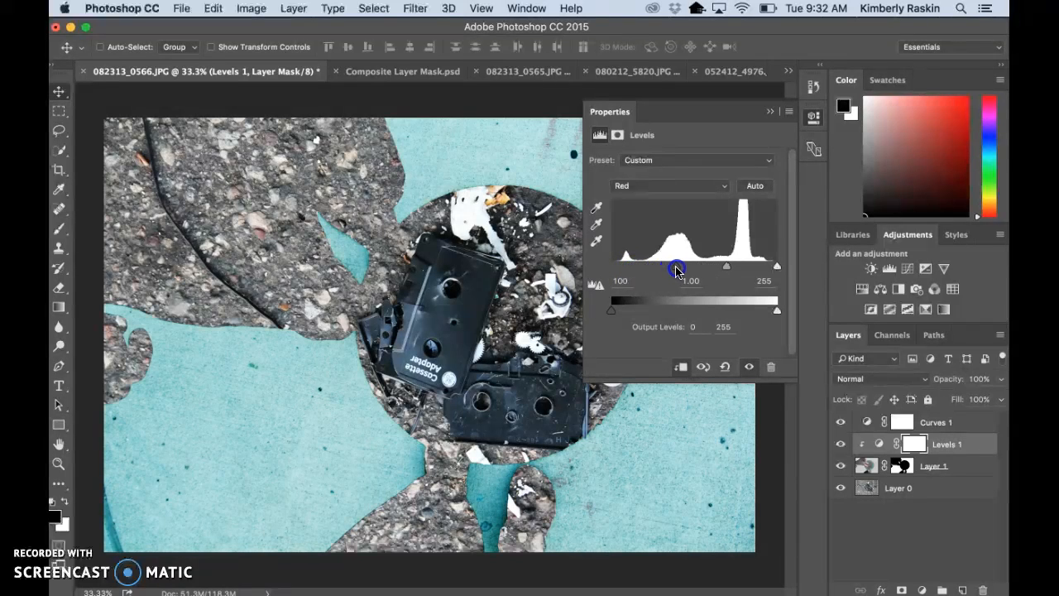
left_click_drag(659, 271, 655, 269)
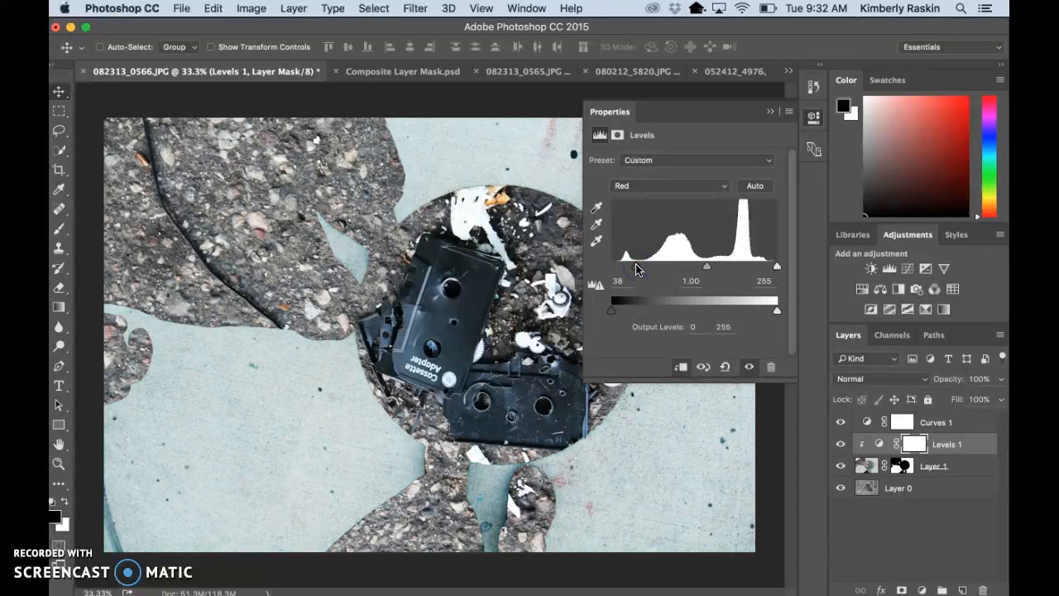
left_click_drag(637, 269, 728, 270)
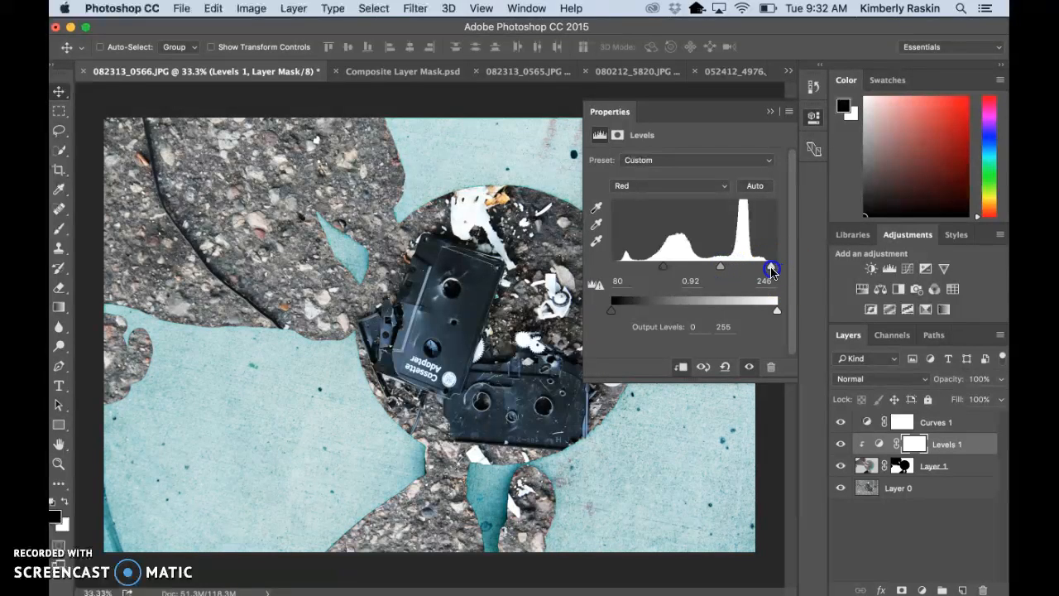
Step: Try shadow, midtone and highlight shifts in the Levels' Green channel, settling on inputs of 0, 0.95 and 255
left_click(707, 185)
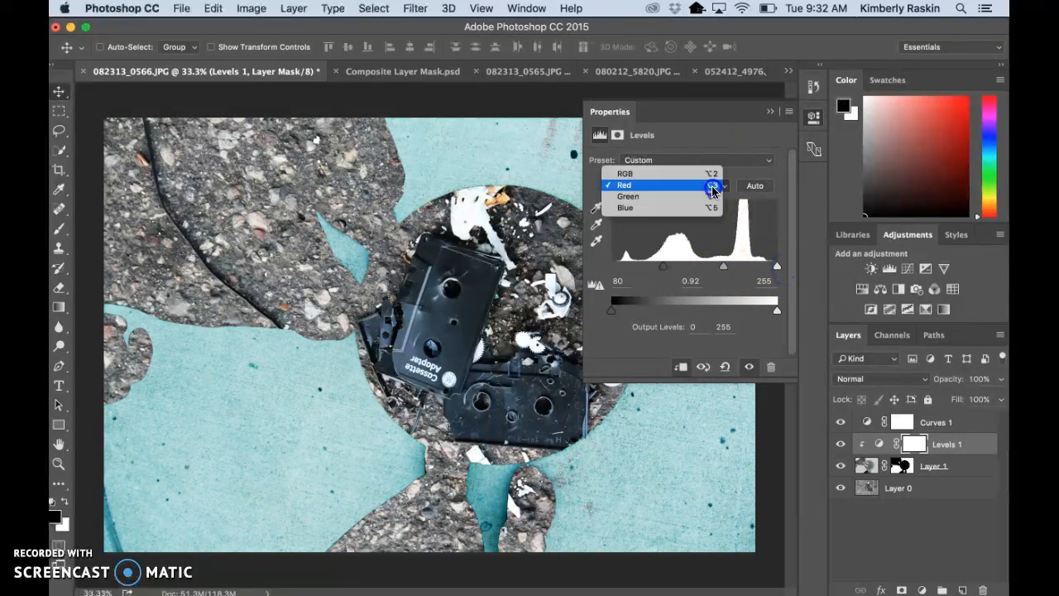
left_click(705, 202)
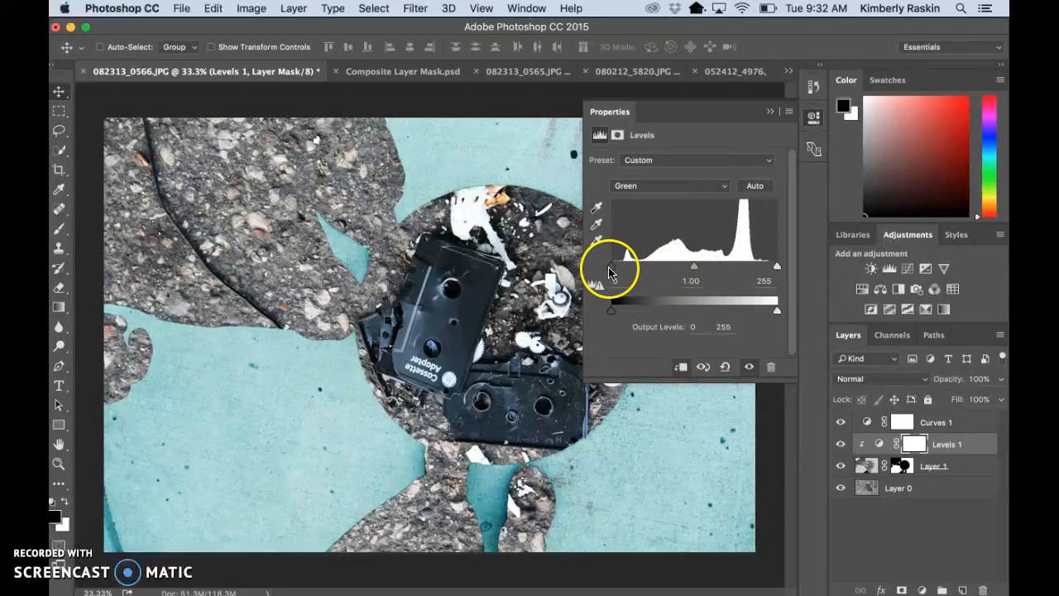
left_click_drag(621, 271, 638, 272)
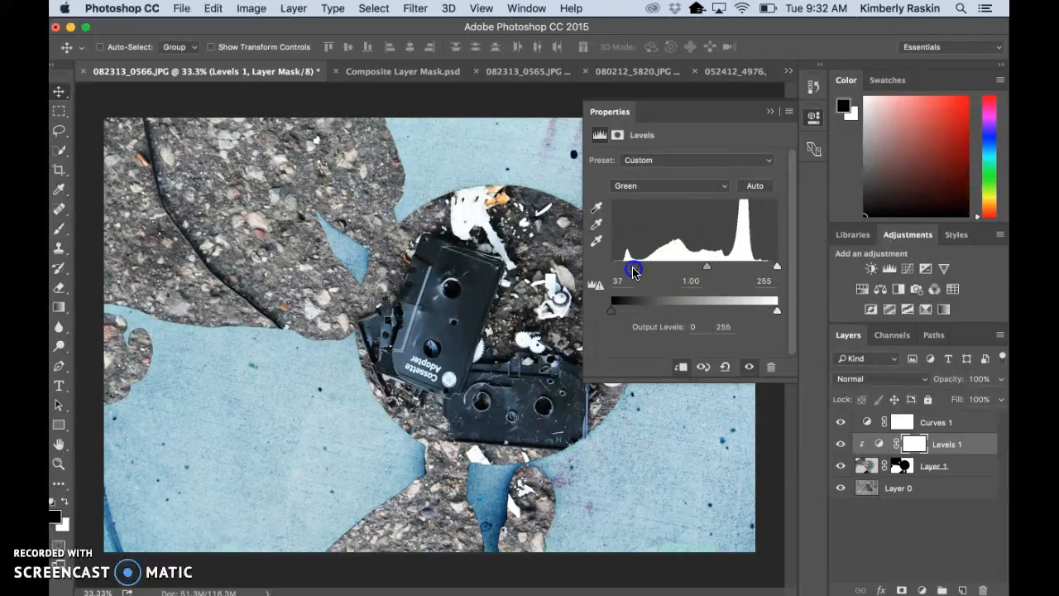
mouse_move(693, 267)
left_mouse_down()
mouse_move(679, 267)
mouse_move(721, 264)
mouse_move(691, 265)
left_mouse_up()
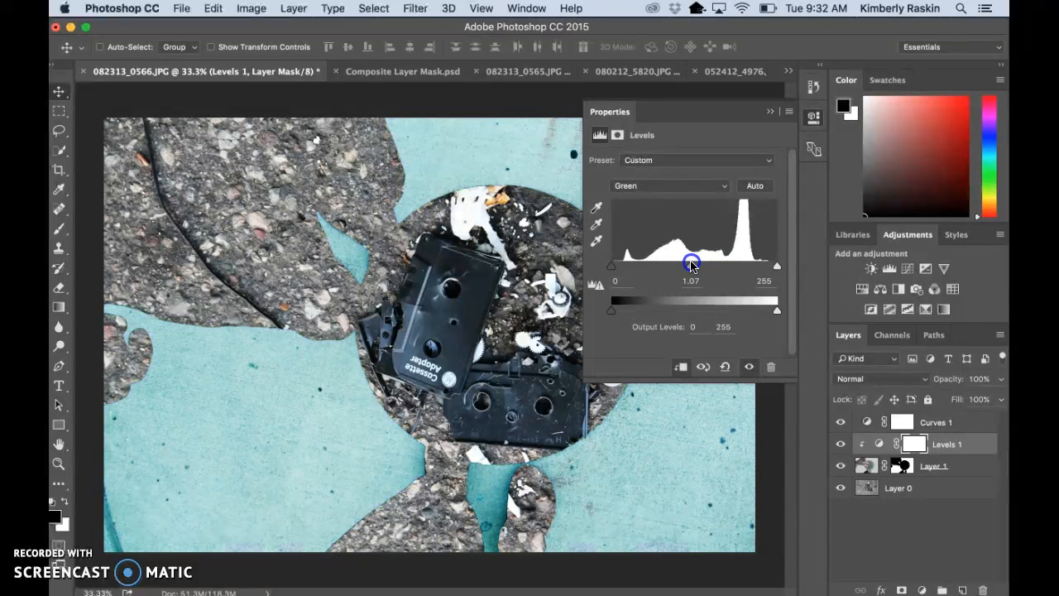
left_click_drag(773, 267, 769, 268)
Step: Shift the sidewalk toward green in the clipped Levels' Blue channel, setting the shadow input to 42 and adjusting the midtone and highlight inputs
left_click(705, 187)
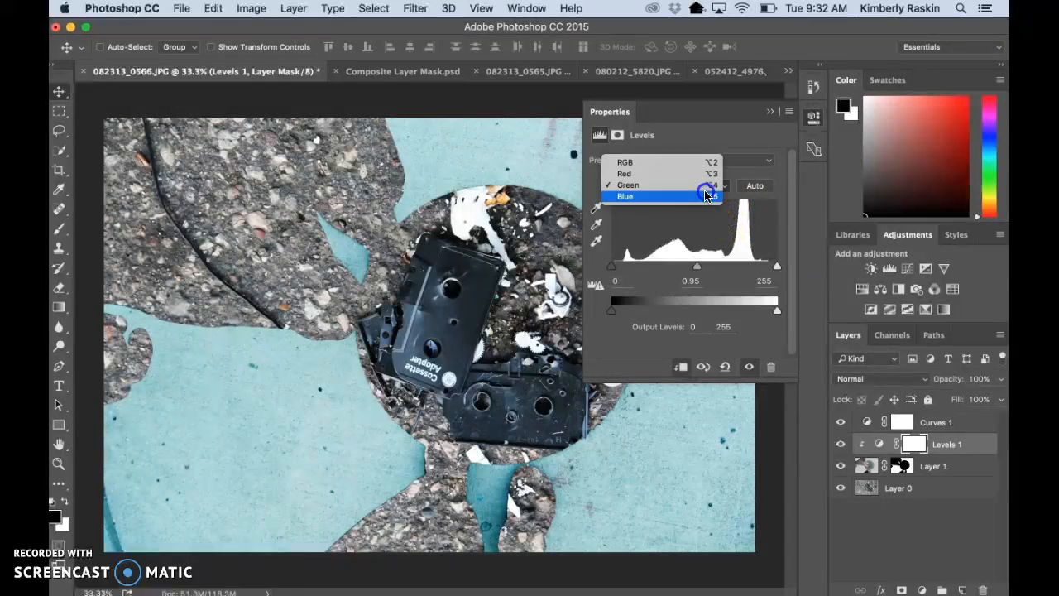
left_click(705, 196)
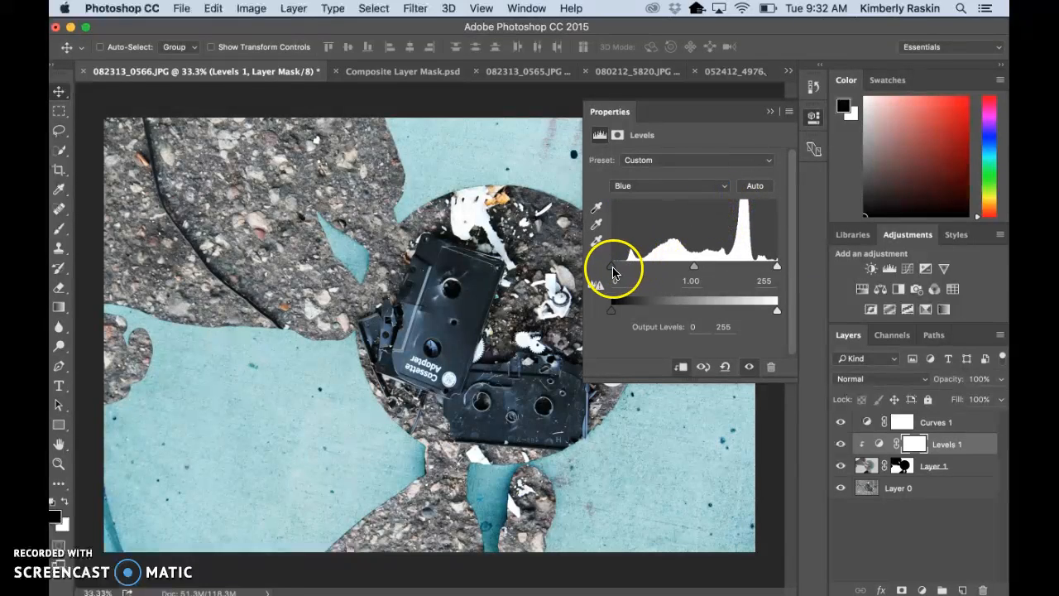
left_click_drag(639, 271, 637, 267)
left_click_drag(708, 270, 707, 274)
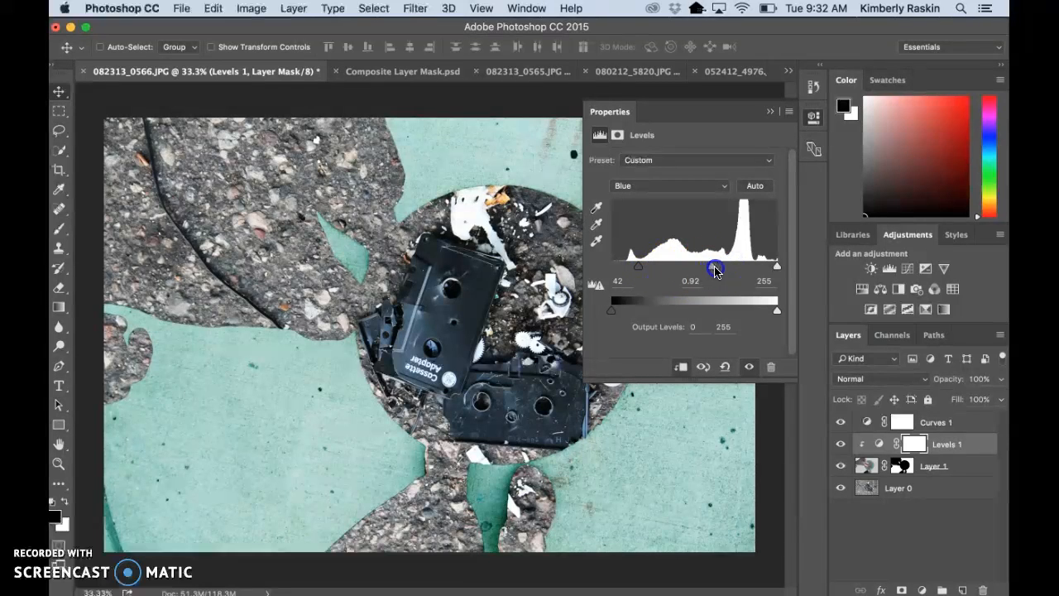
left_click_drag(720, 270, 690, 269)
left_click_drag(775, 268, 763, 269)
left_click_drag(689, 267, 696, 269)
left_click(770, 111)
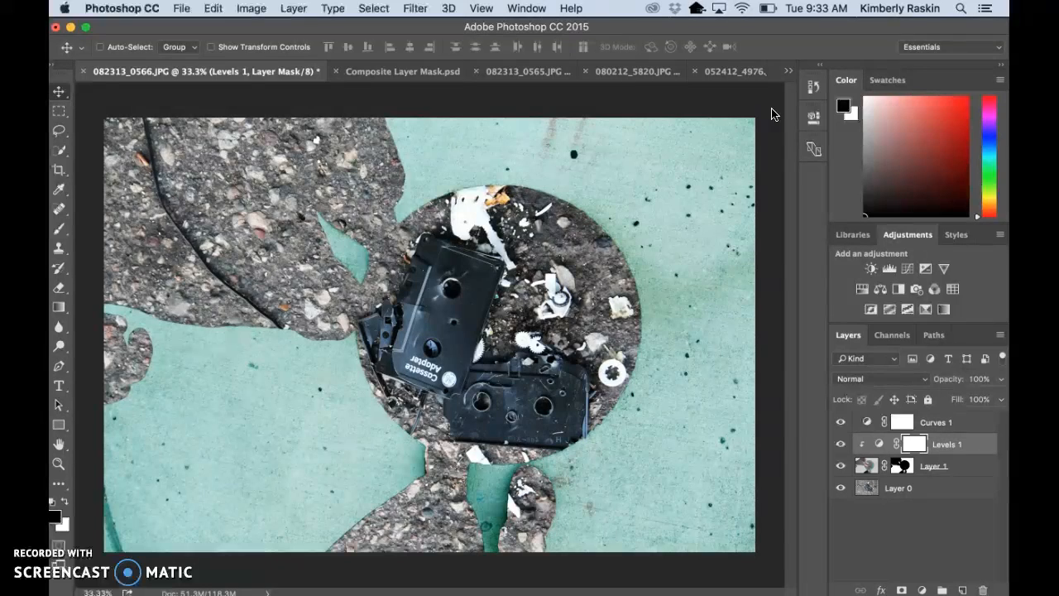
Step: Add a Curves adjustment directly above Layer 0, anchor the highlights on its RGB curve, and pull the shadows slightly down for more contrast
left_click(959, 467)
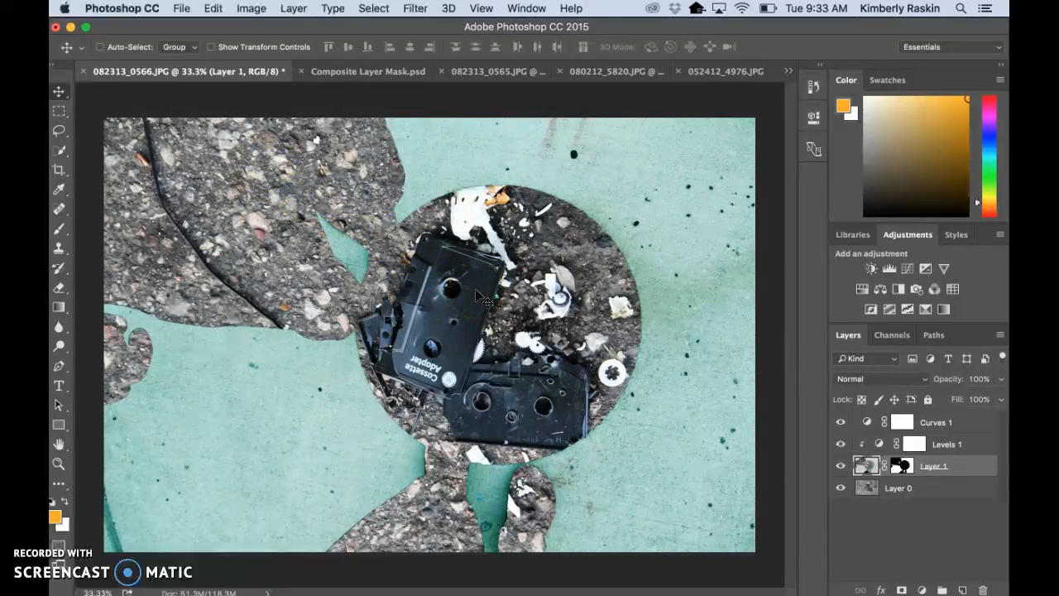
left_click(944, 491)
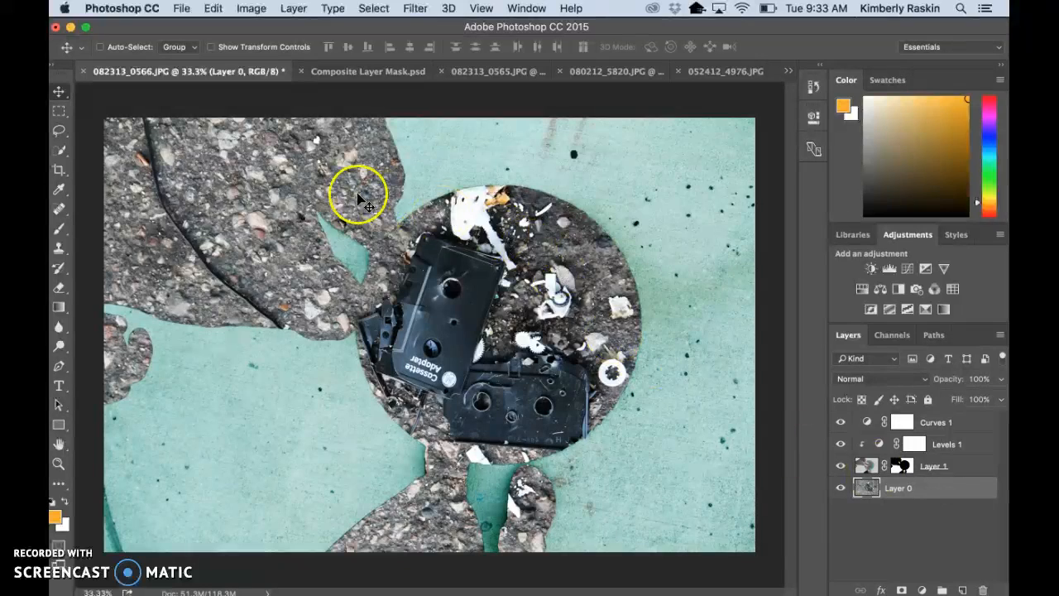
left_click(907, 268)
left_click(641, 180)
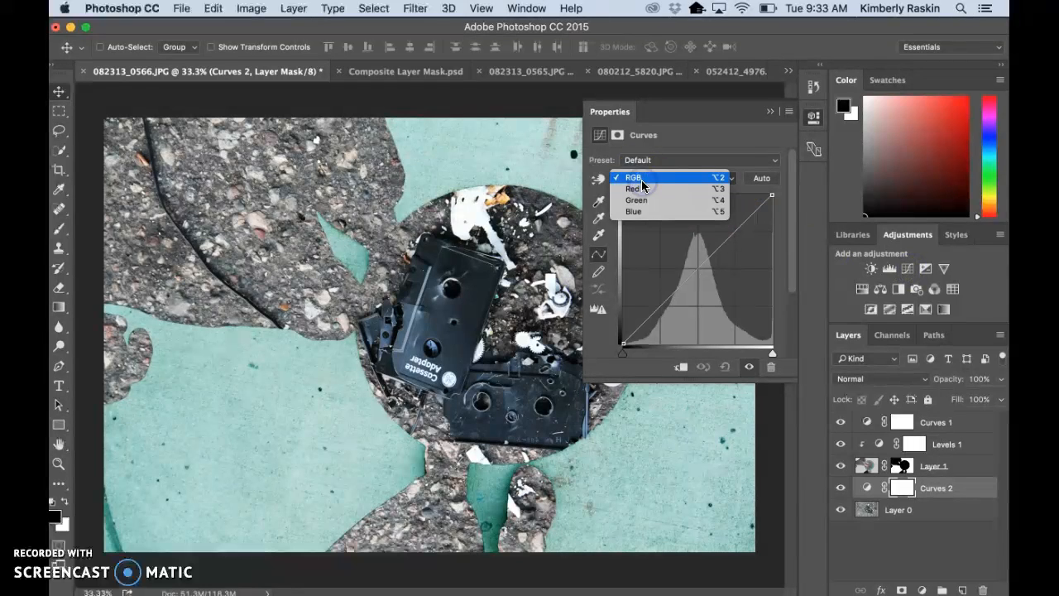
left_click(641, 180)
left_click(732, 231)
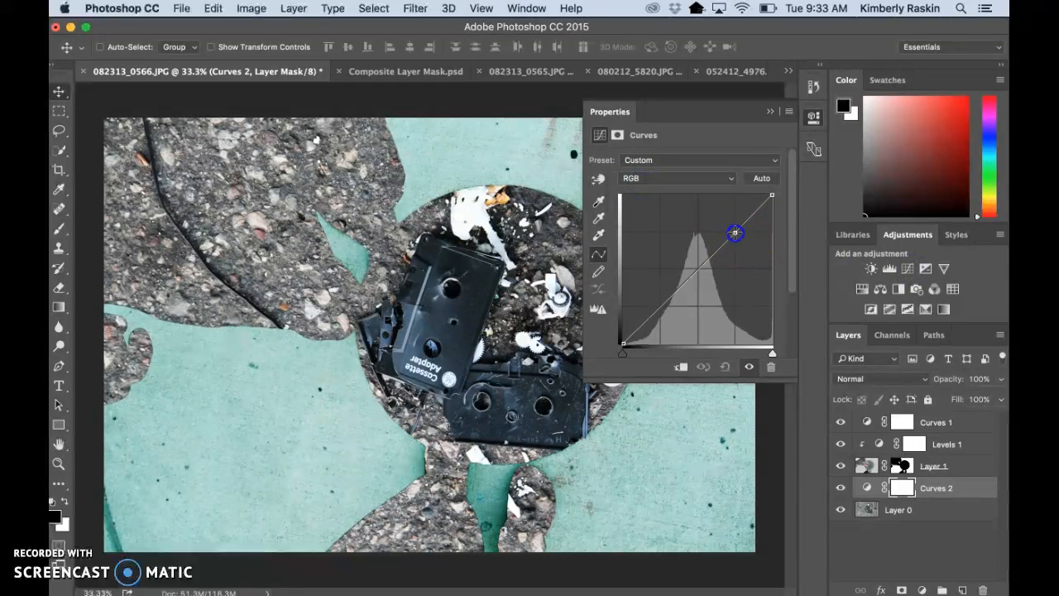
left_click(662, 305)
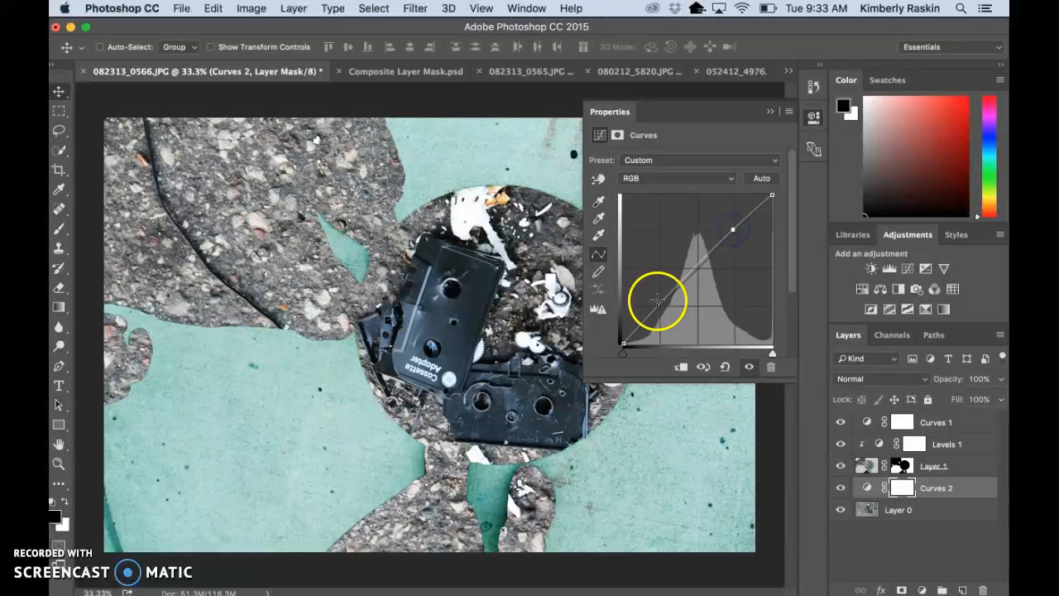
left_click_drag(665, 307, 669, 307)
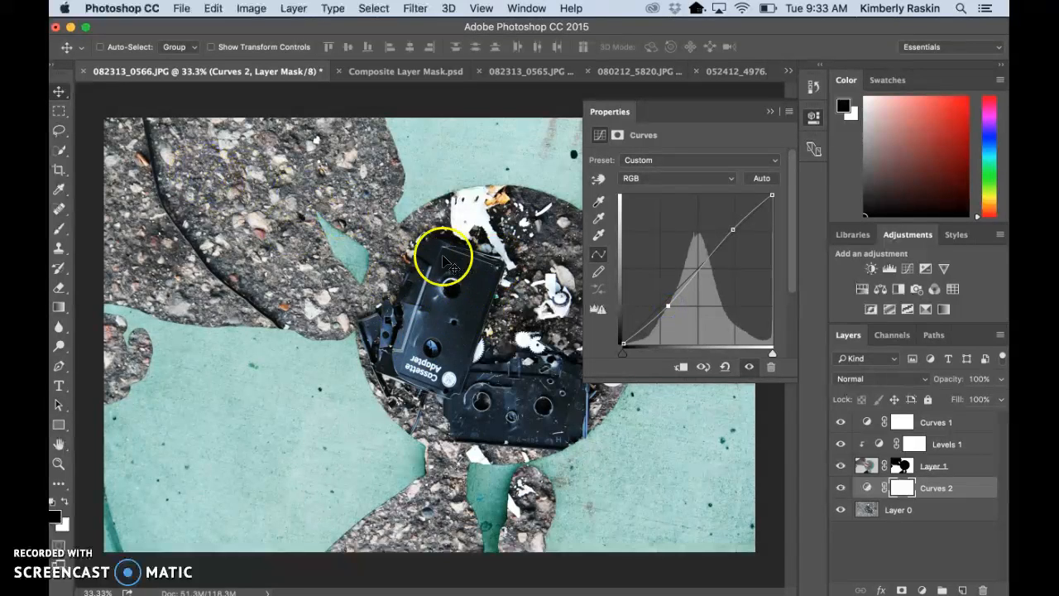
left_click(770, 110)
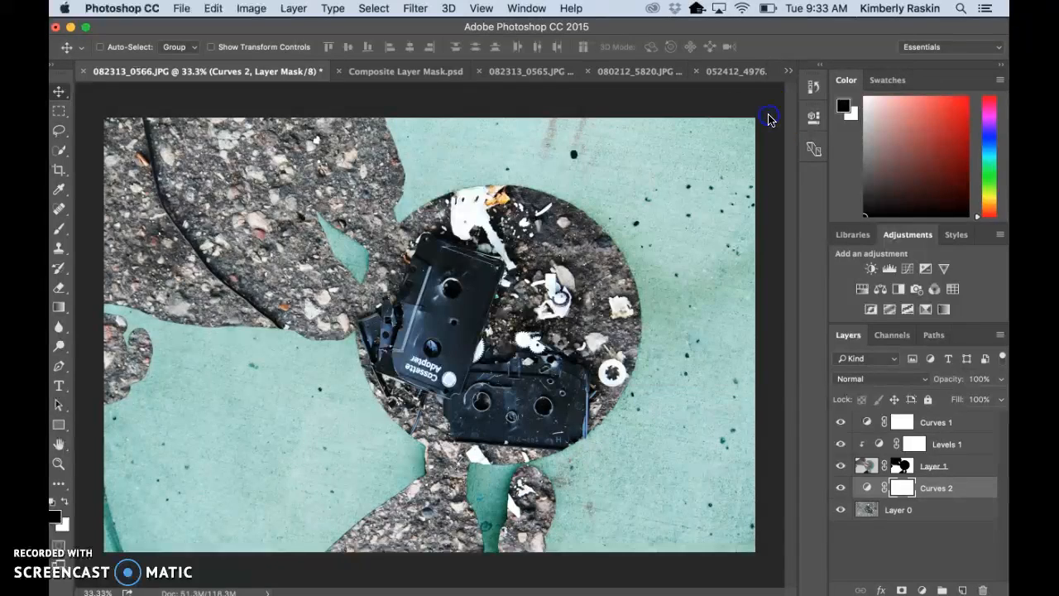
Step: Dab black on the Curves 2 mask over the upper cassette with an enlarged brush at 35% opacity, and raise the brush opacity to 100%
left_click(902, 490)
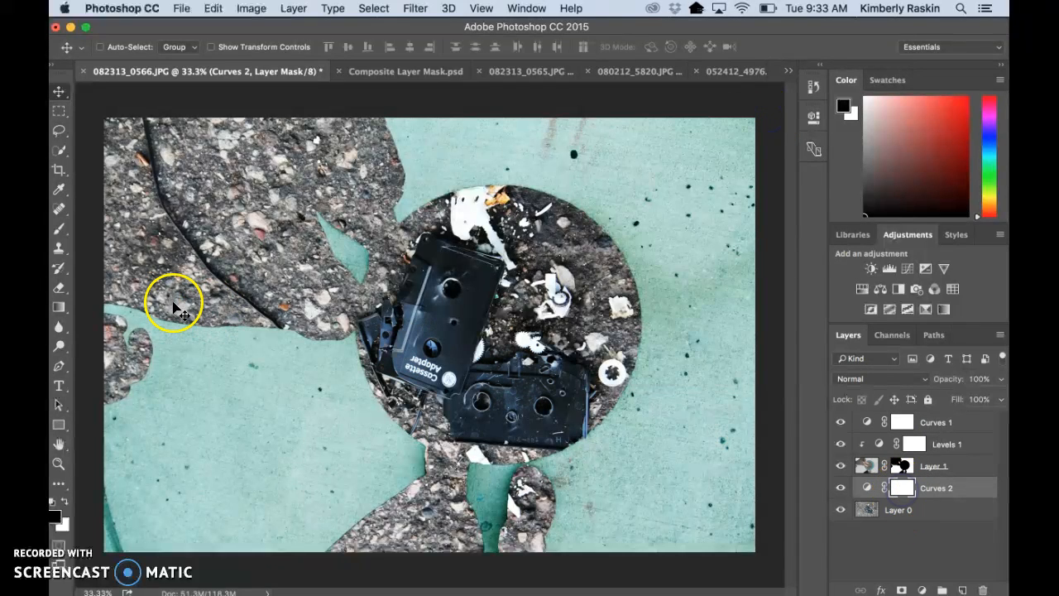
left_click(59, 228)
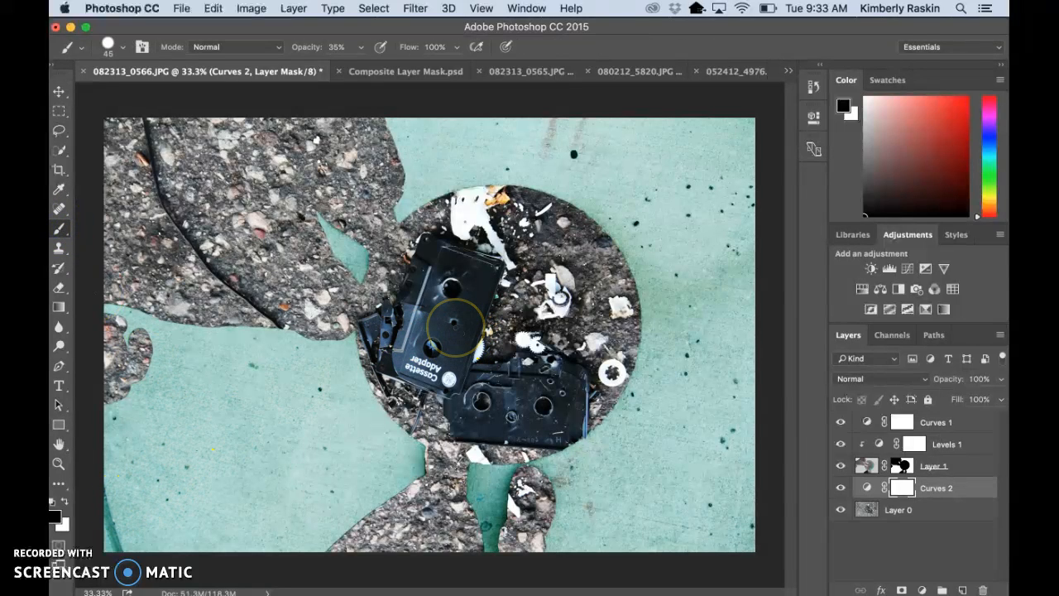
key("]")
key("]")
key("]")
key("]")
key("]")
key("]")
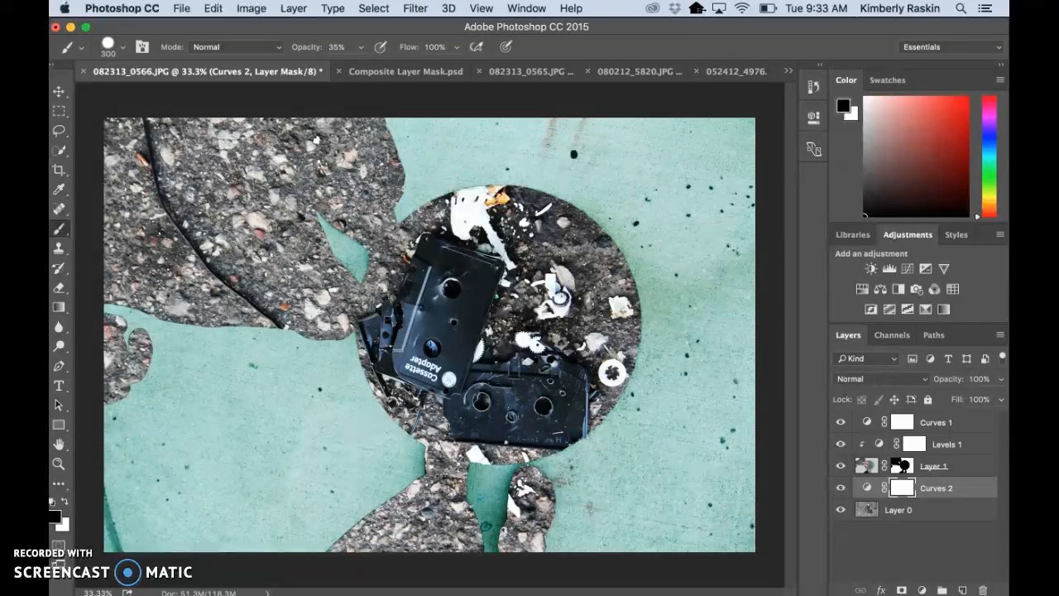
left_click(444, 280)
left_click(361, 47)
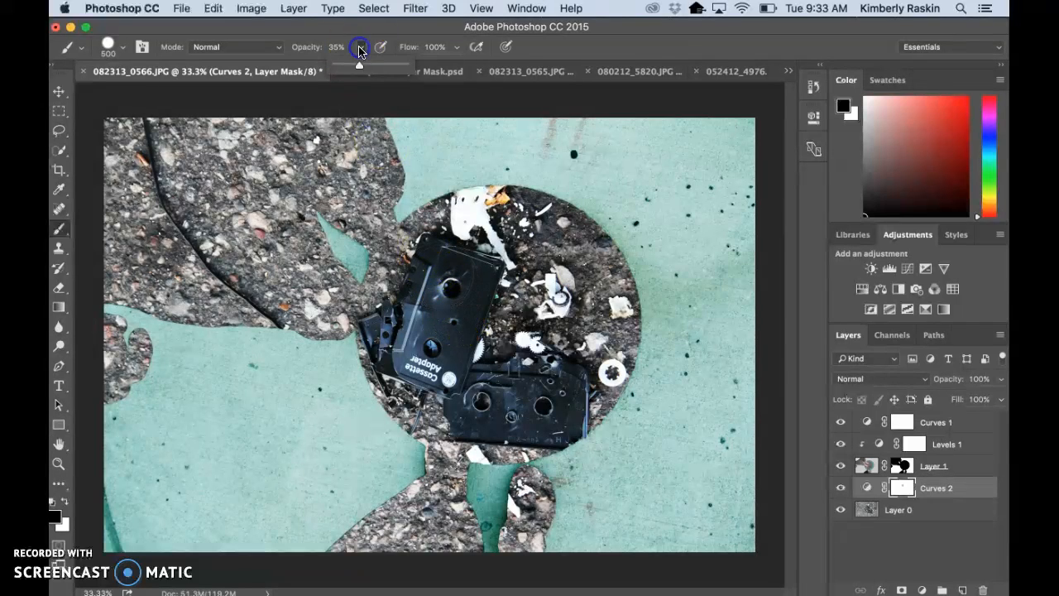
left_click(360, 67)
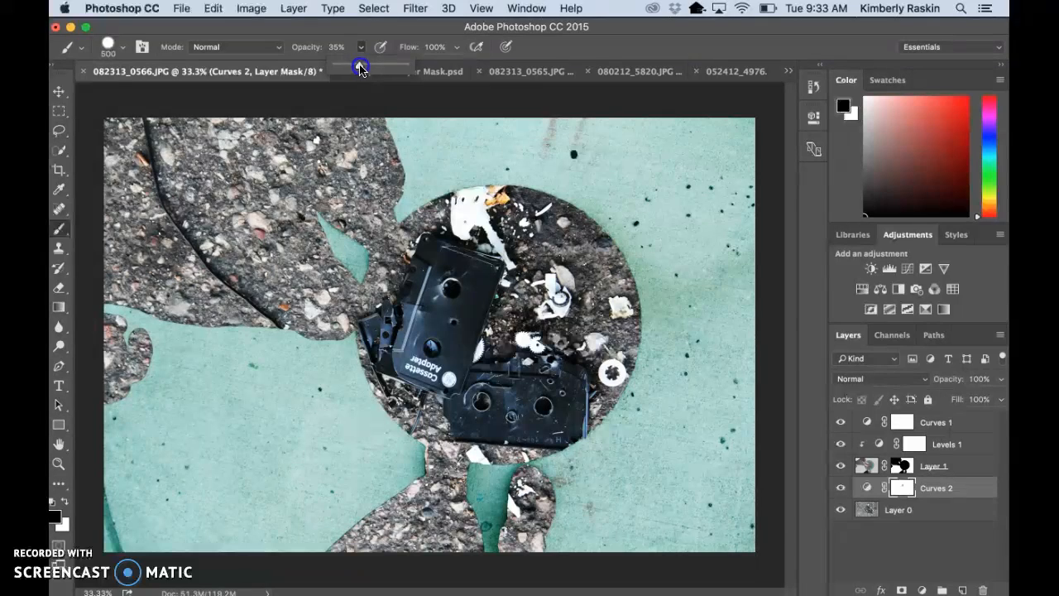
left_click(558, 43)
Step: Paint both cassettes and the area between them black on the Curves 2 mask, using the size 500 brush at 100% opacity
left_click(447, 284)
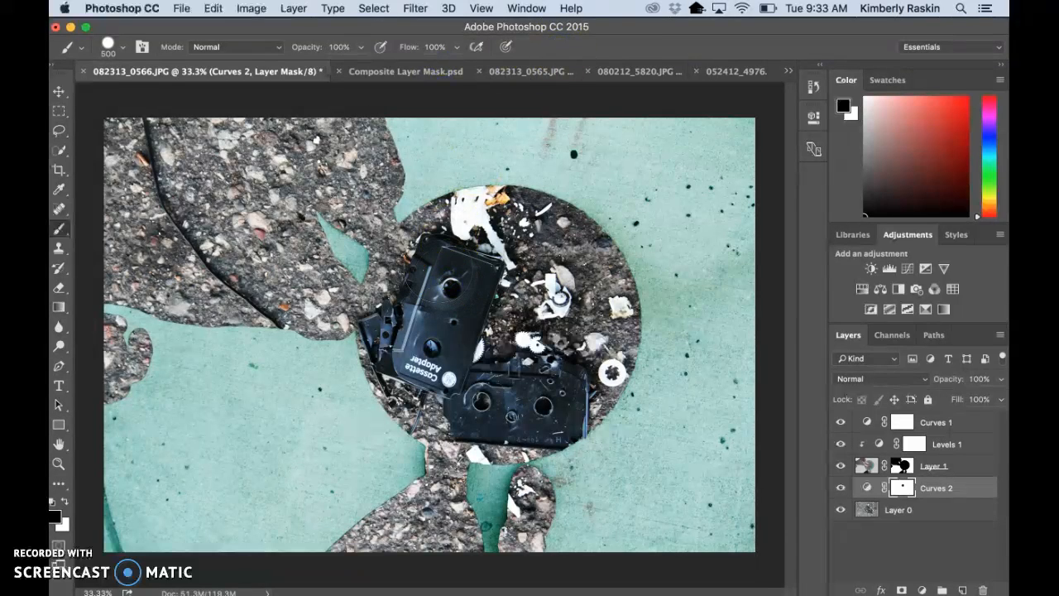
left_click(445, 351)
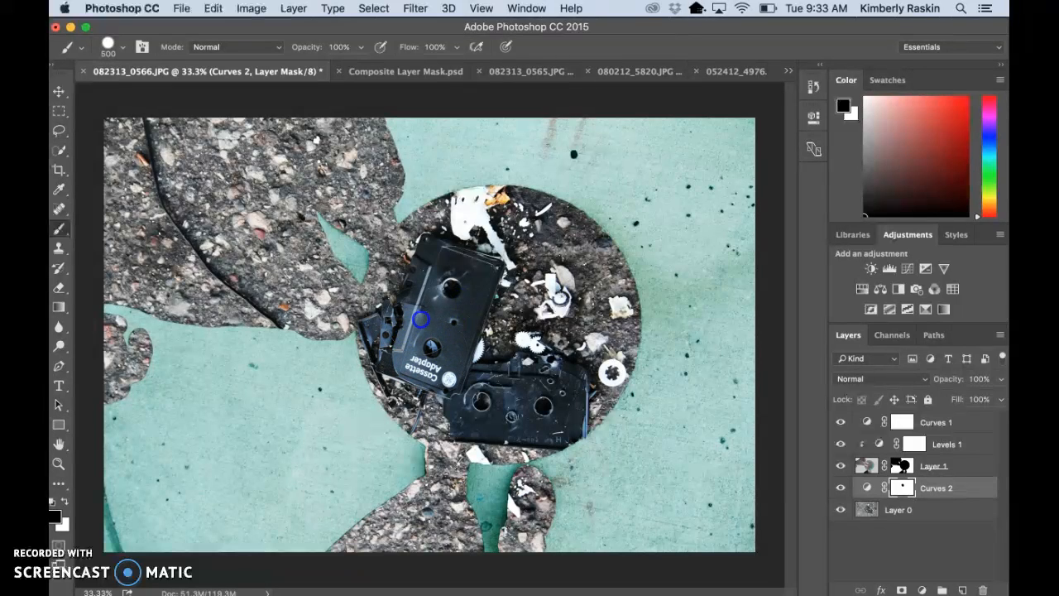
left_click(463, 385)
left_click(528, 374)
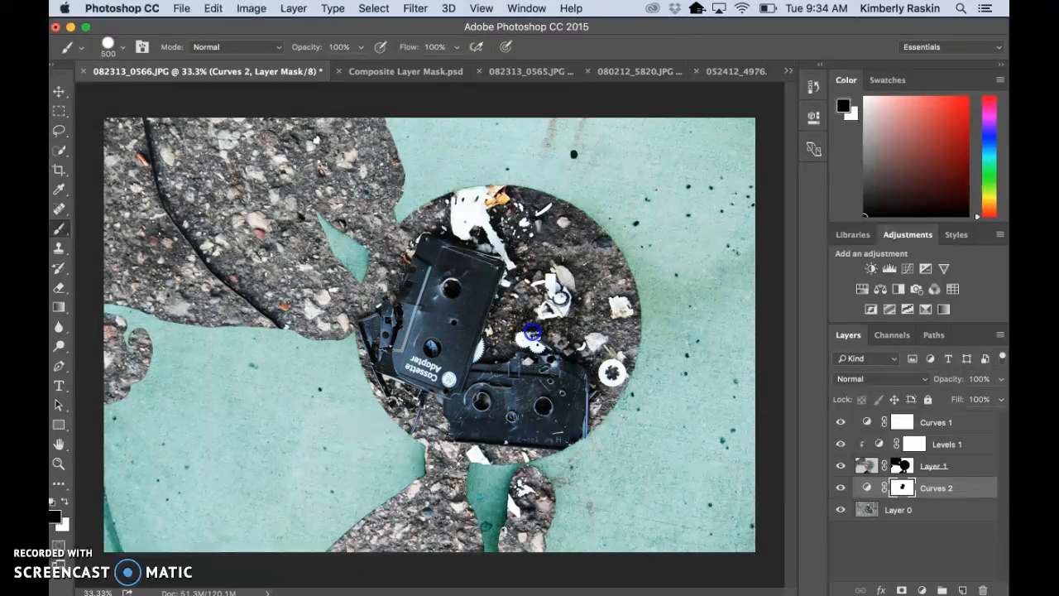
left_click(541, 408)
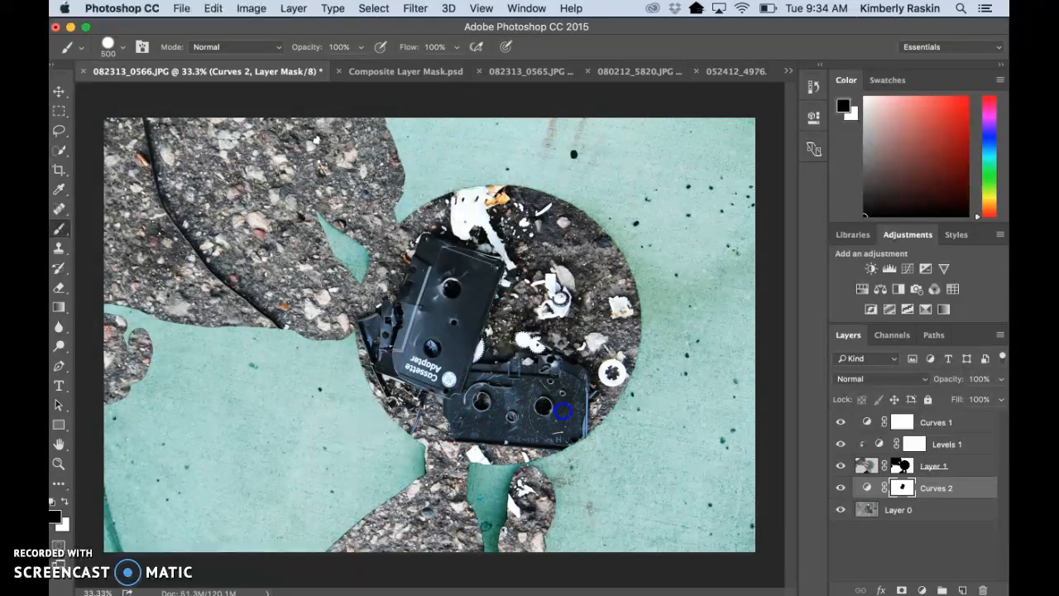
left_click(493, 238)
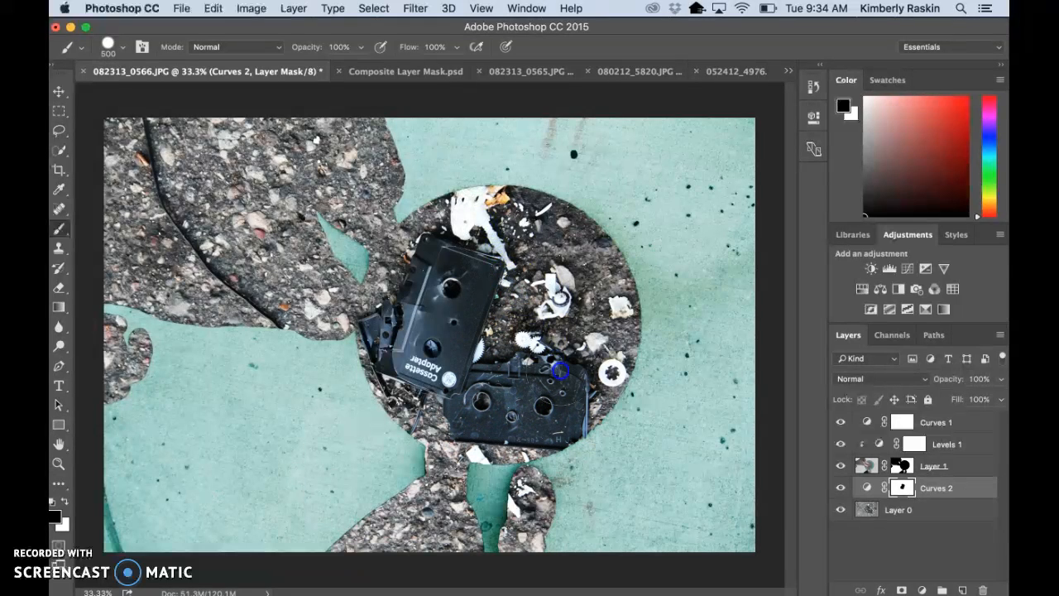
left_click(461, 236)
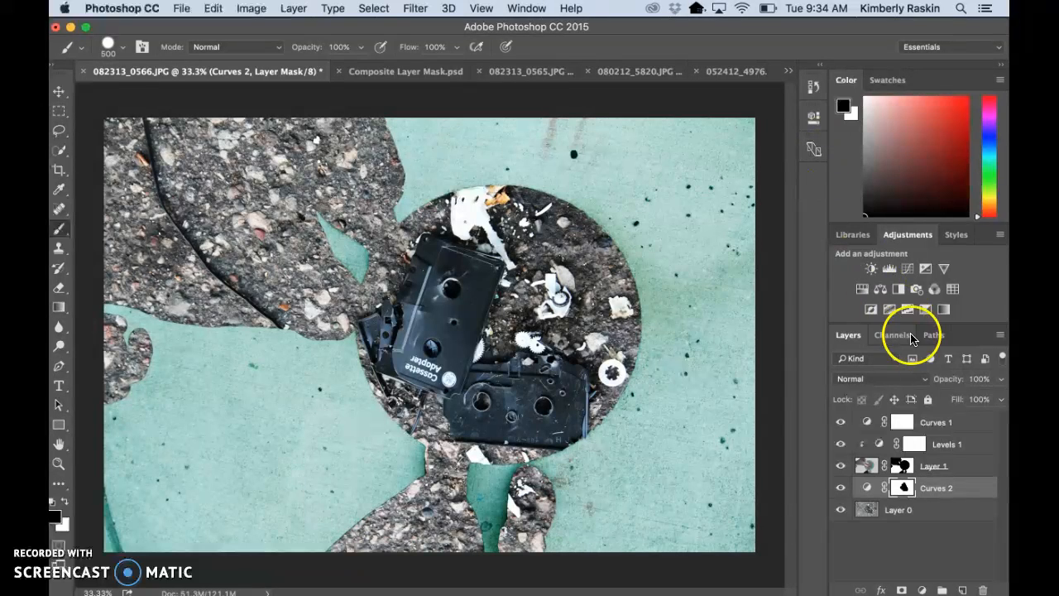
Step: Add another Curves adjustment directly above Layer 0, and on its Red curve anchor the highlights and lower the shadows
left_click(925, 510)
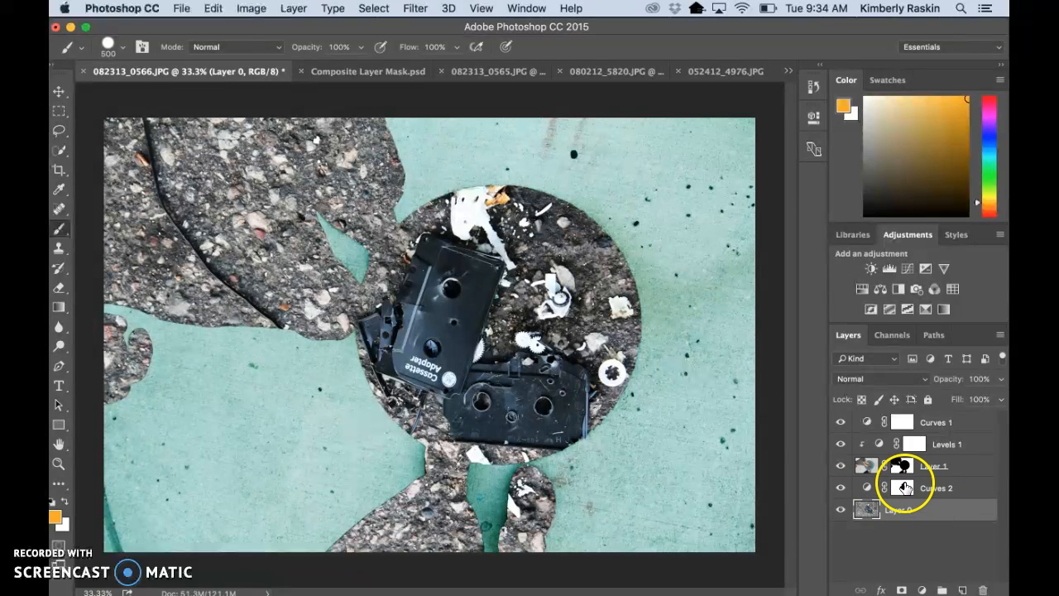
left_click(910, 269)
left_click(675, 178)
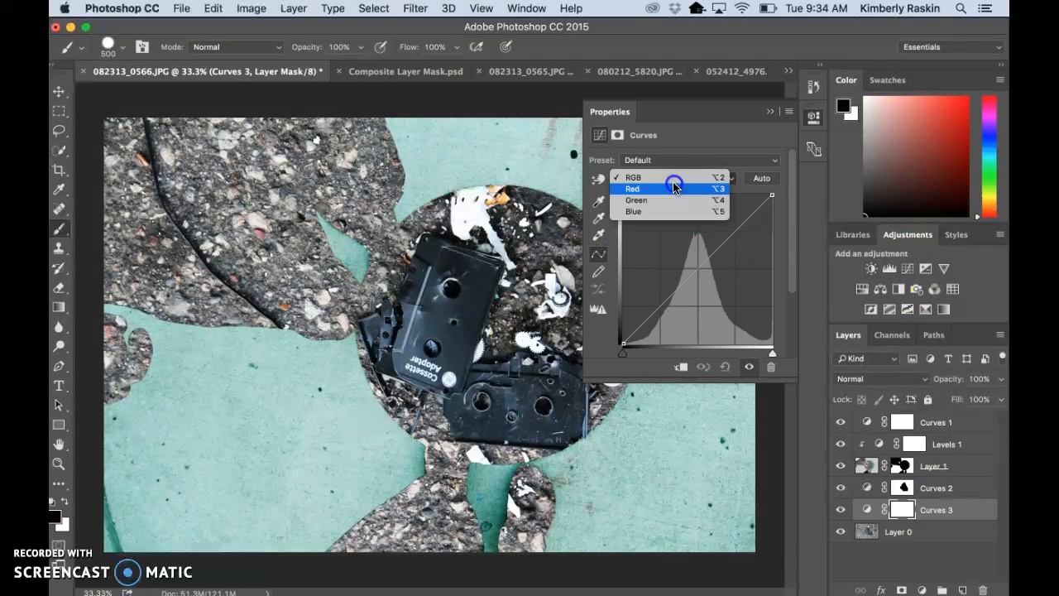
left_click(675, 189)
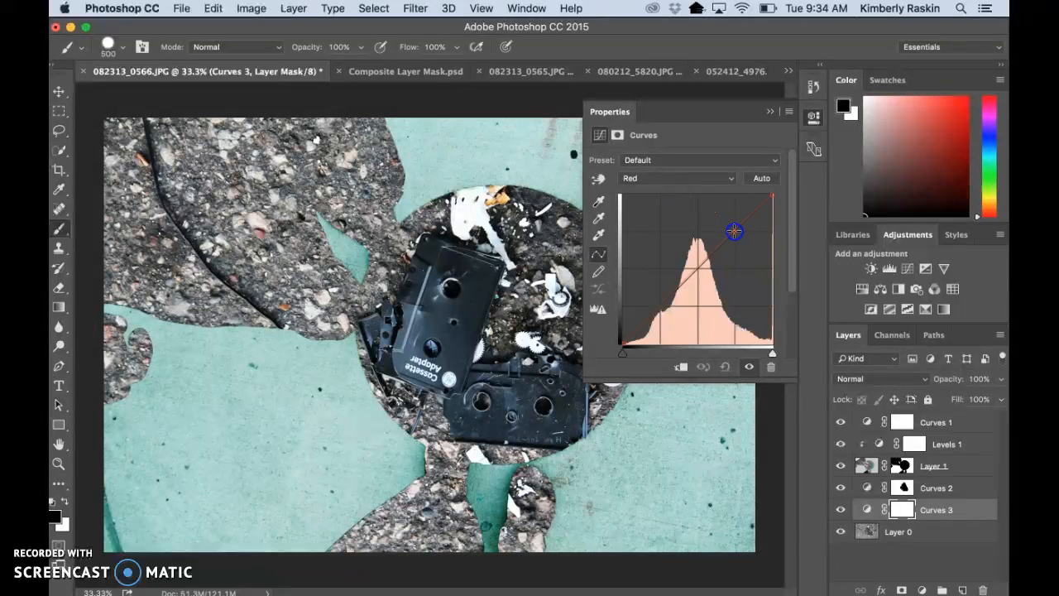
mouse_move(734, 231)
left_mouse_down()
mouse_move(725, 220)
mouse_move(743, 230)
left_mouse_up()
left_click_drag(684, 277, 663, 311)
Step: Lower the highlights and shadows slightly on the Green curve of the Curves 3 adjustment to tint the pavement purple
left_click(683, 178)
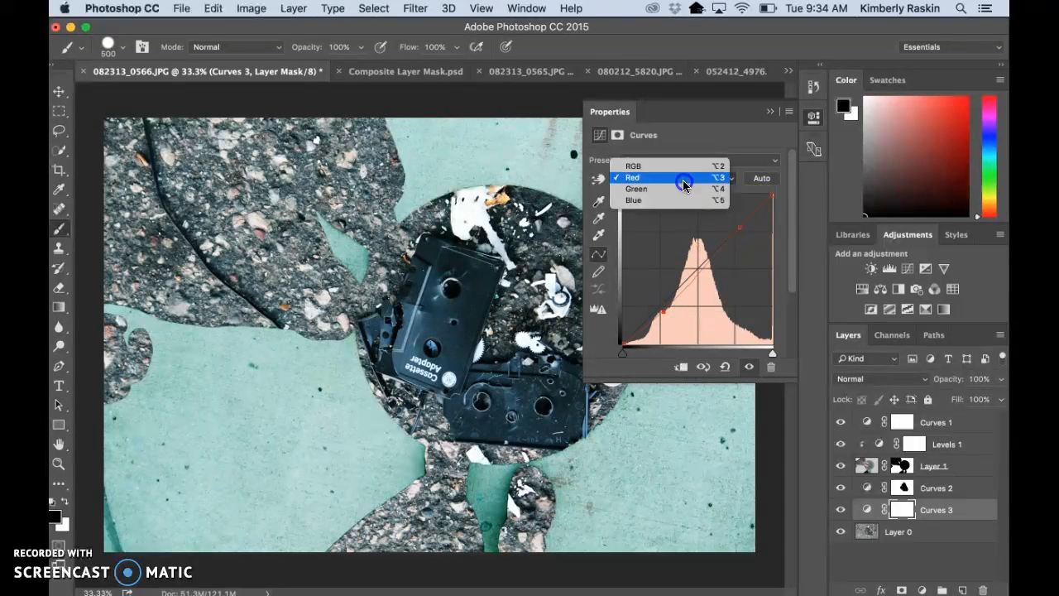
left_click(683, 188)
left_click_drag(733, 231, 740, 236)
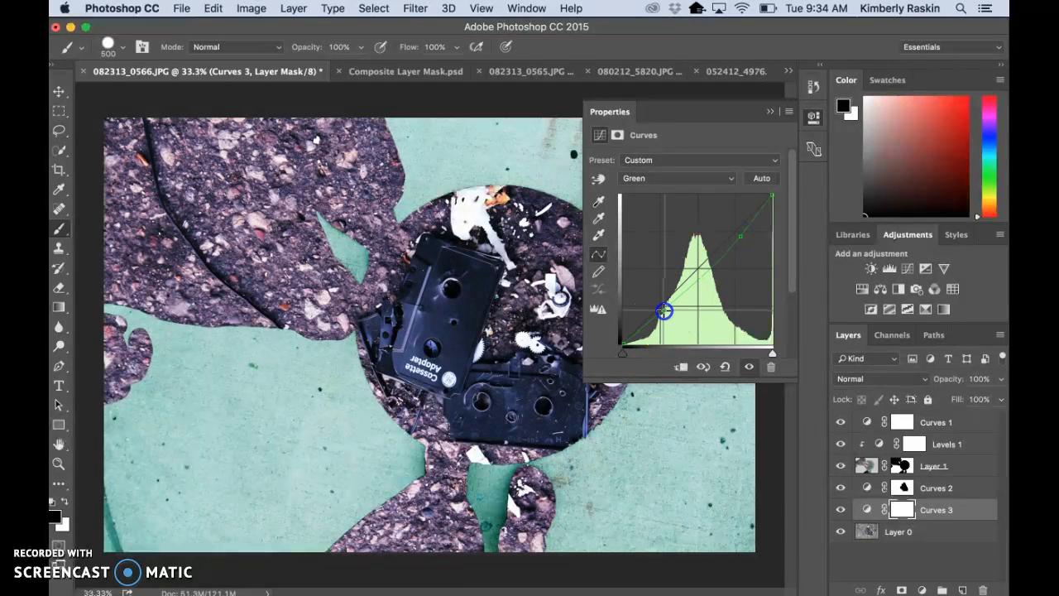
left_click_drag(664, 311, 663, 311)
Step: Add a highlight point and a shadow point close to the diagonal on the Blue curve of the Curves 3 adjustment
left_click(686, 176)
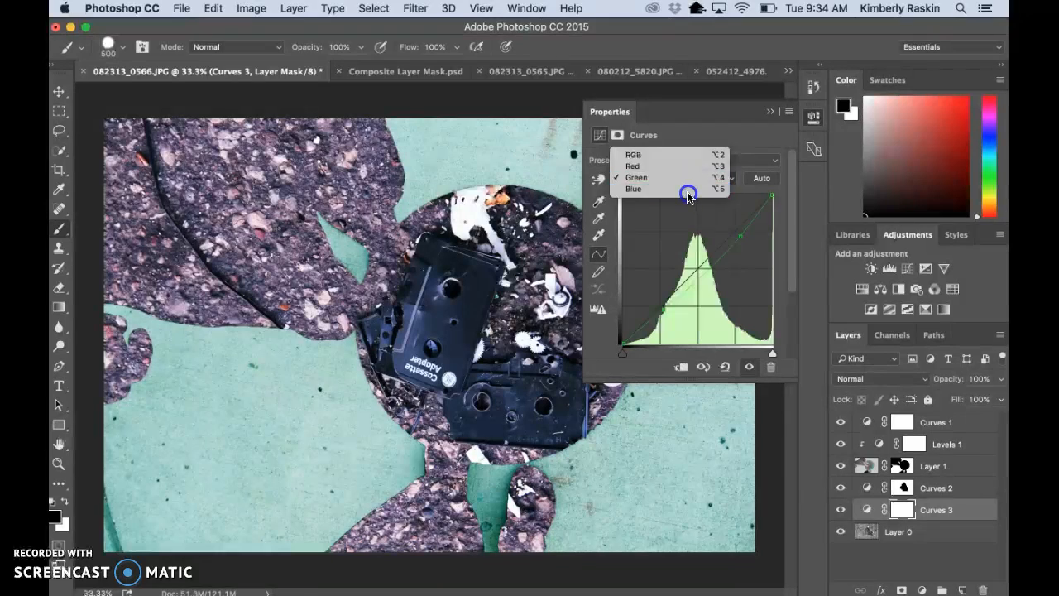
left_click(687, 194)
left_click_drag(735, 230, 740, 230)
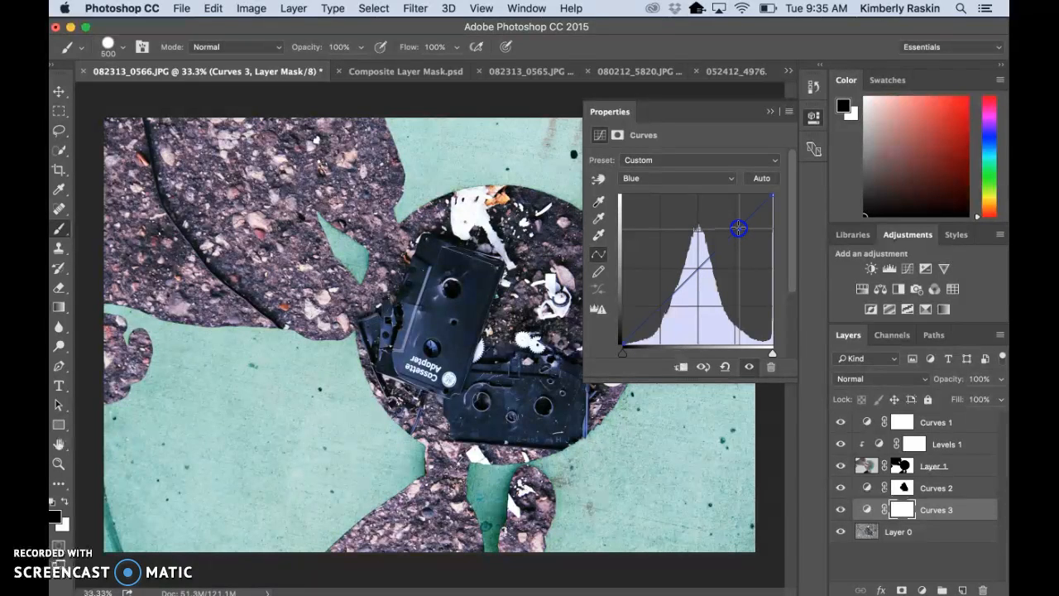
left_click(656, 309)
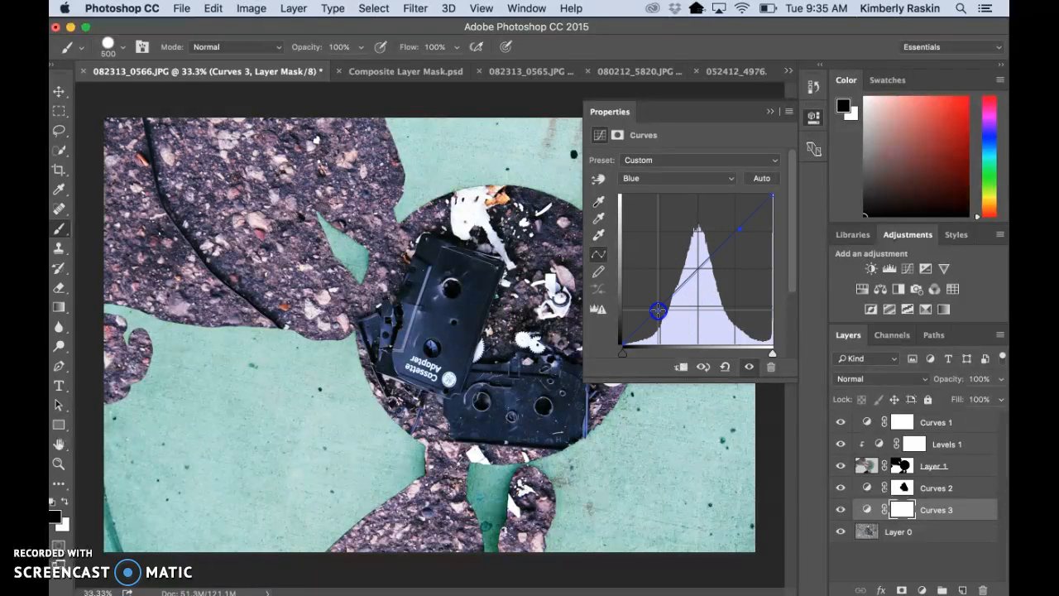
left_click_drag(657, 310, 656, 311)
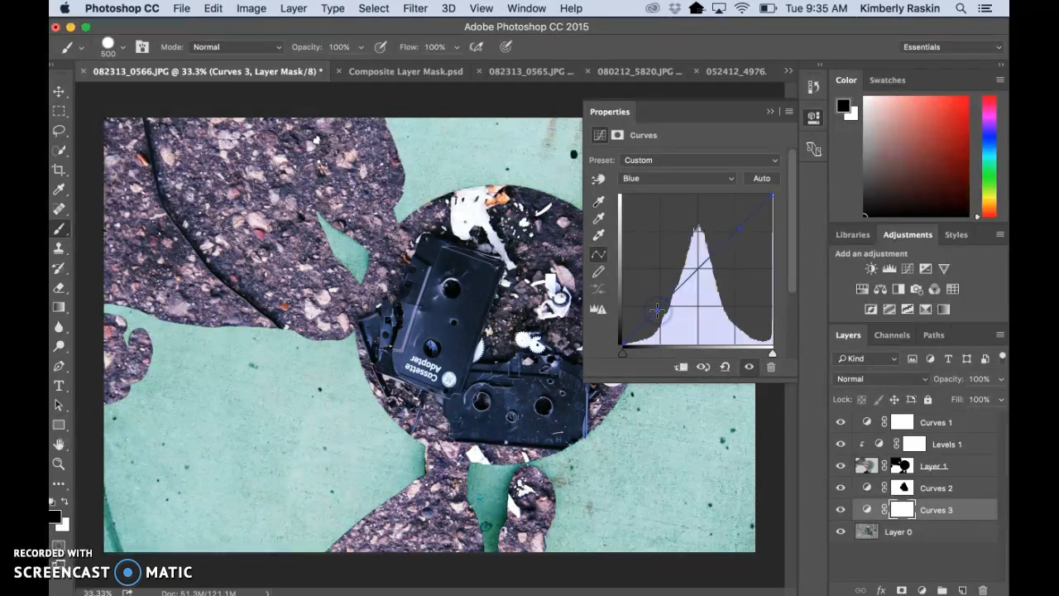
left_click(770, 111)
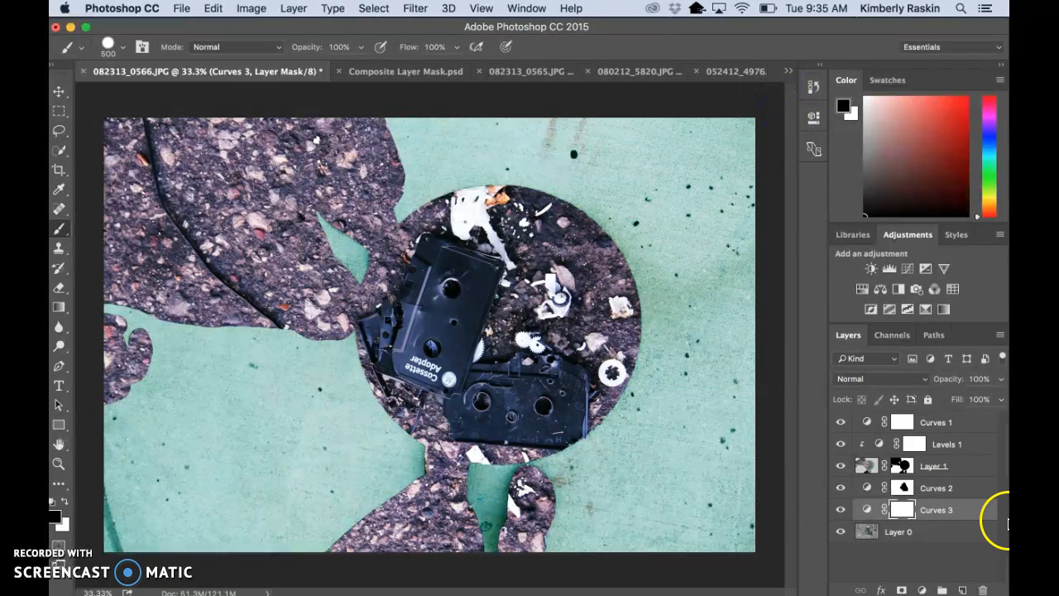
Step: Add a Brightness/Contrast adjustment directly above Curves 3 and set its brightness to 14
left_click(871, 268)
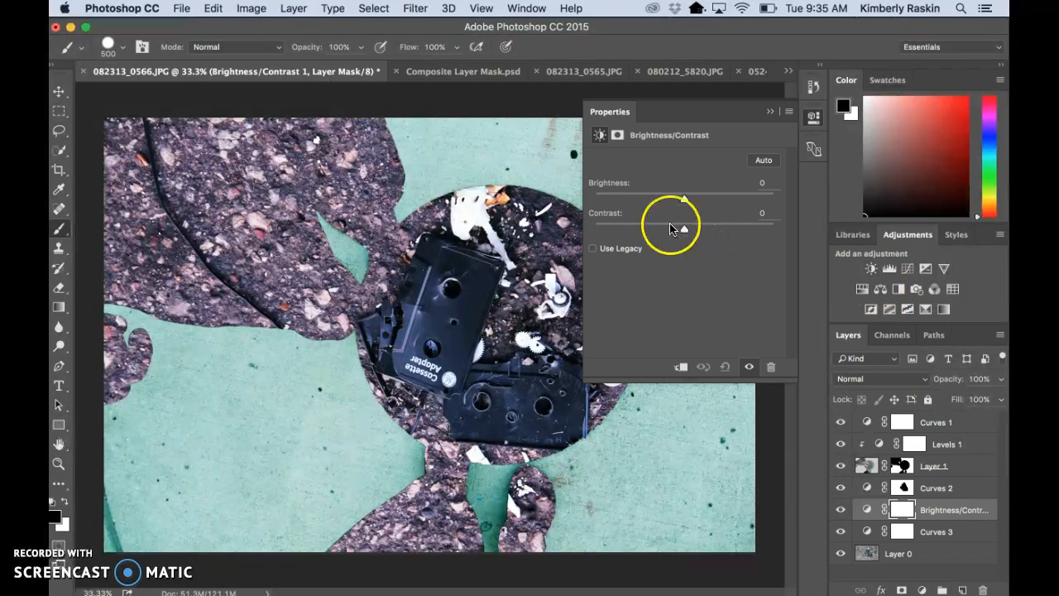
left_click_drag(683, 201, 693, 205)
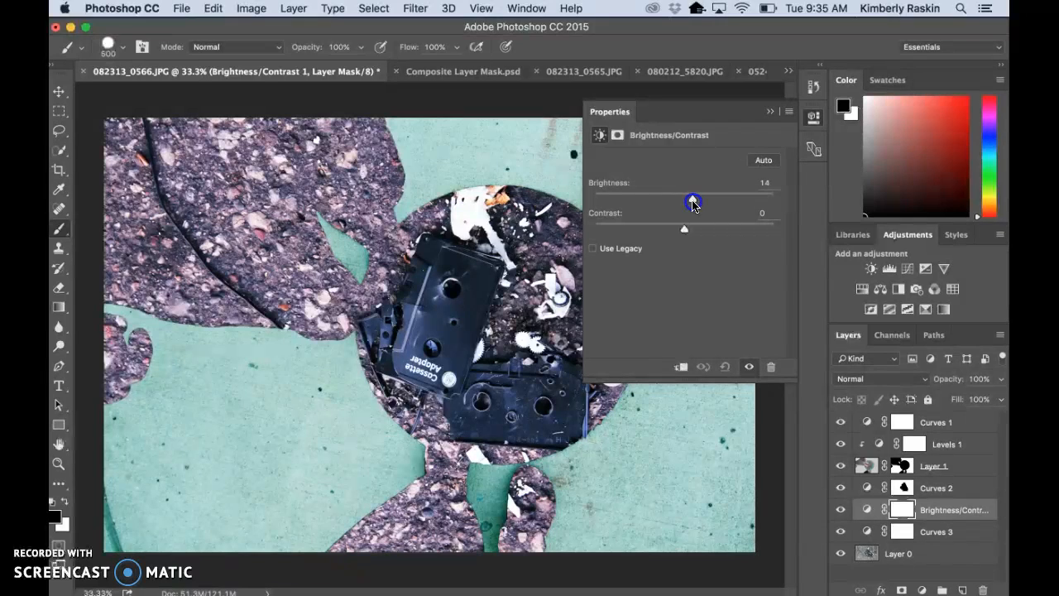
left_click(770, 111)
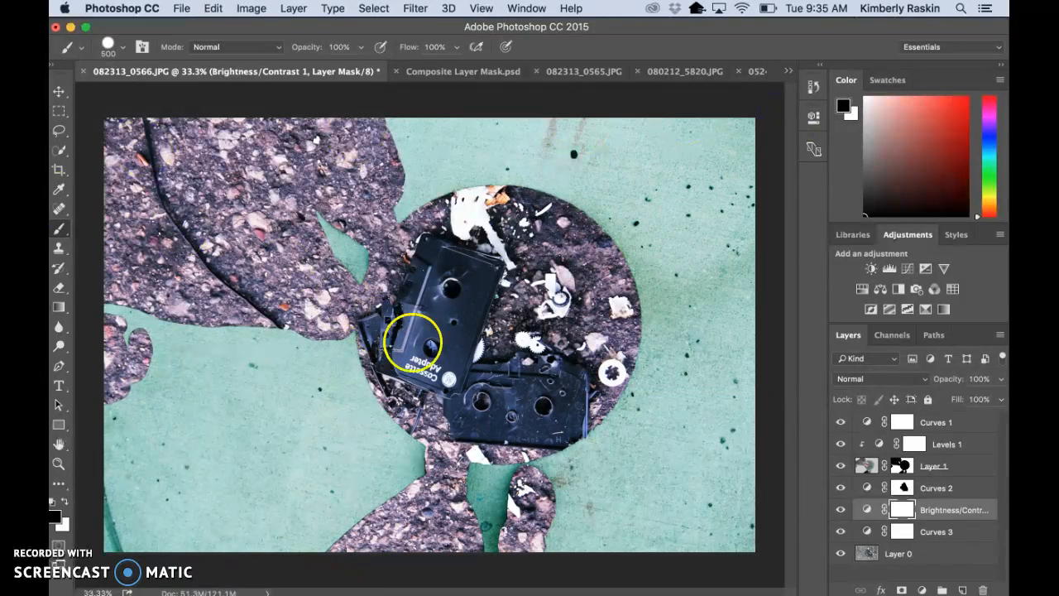
Step: On the Red channel of the Levels 1 adjustment, set the midtone input to 0.92 with the shadow input near its minimum to warm the green sidewalk
double_click(878, 443)
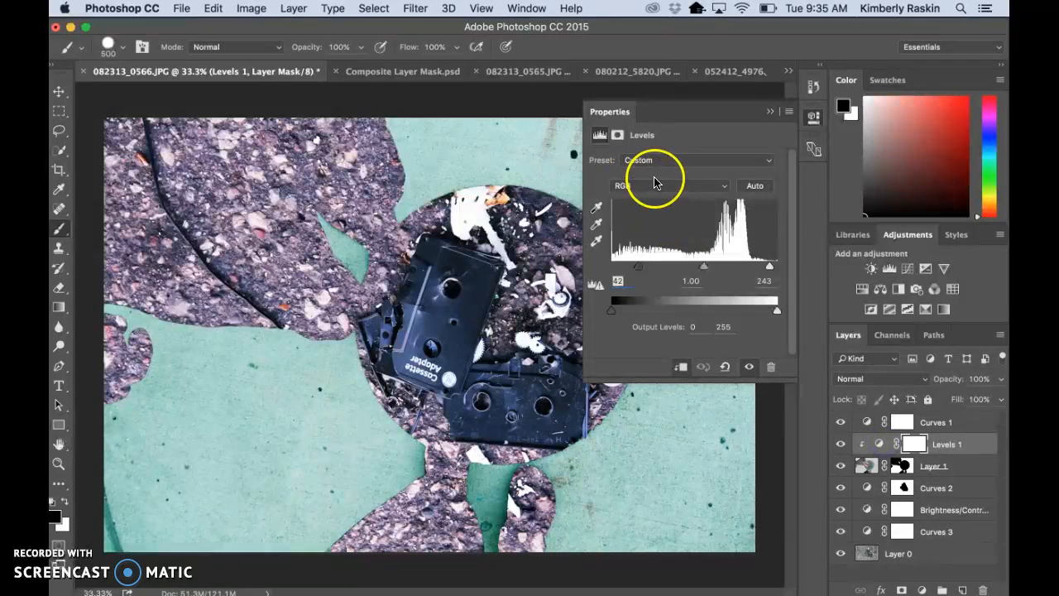
left_click(658, 185)
left_click(665, 201)
left_click(662, 269)
left_click_drag(643, 269, 621, 269)
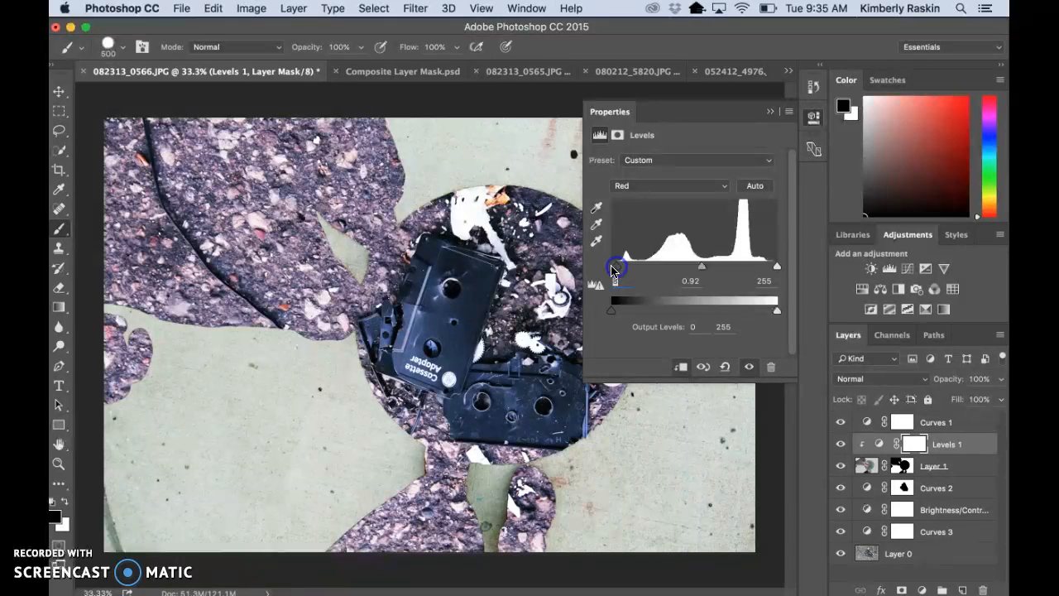
left_click(764, 115)
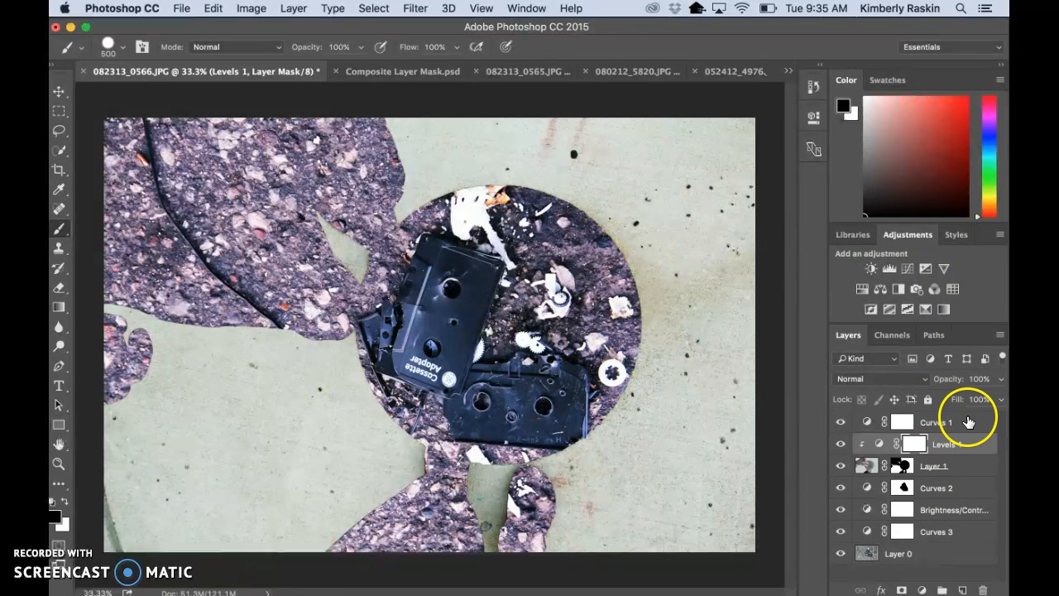
Step: Try the Darken, Multiply, Color Burn, Linear Burn and Darker Color blend modes on Layer 1
left_click(953, 465)
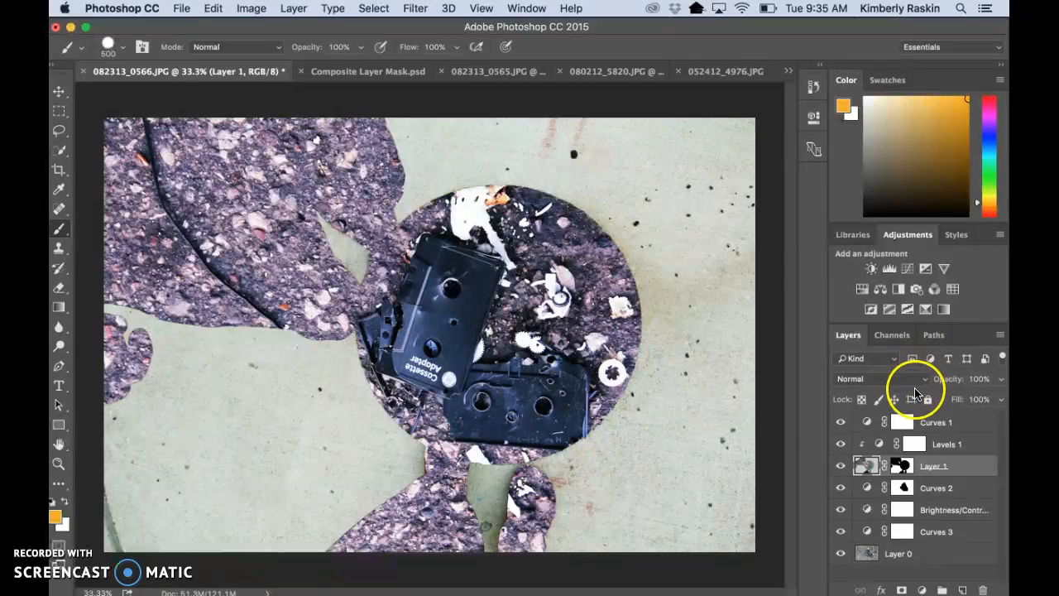
left_click(913, 379)
left_click(905, 406)
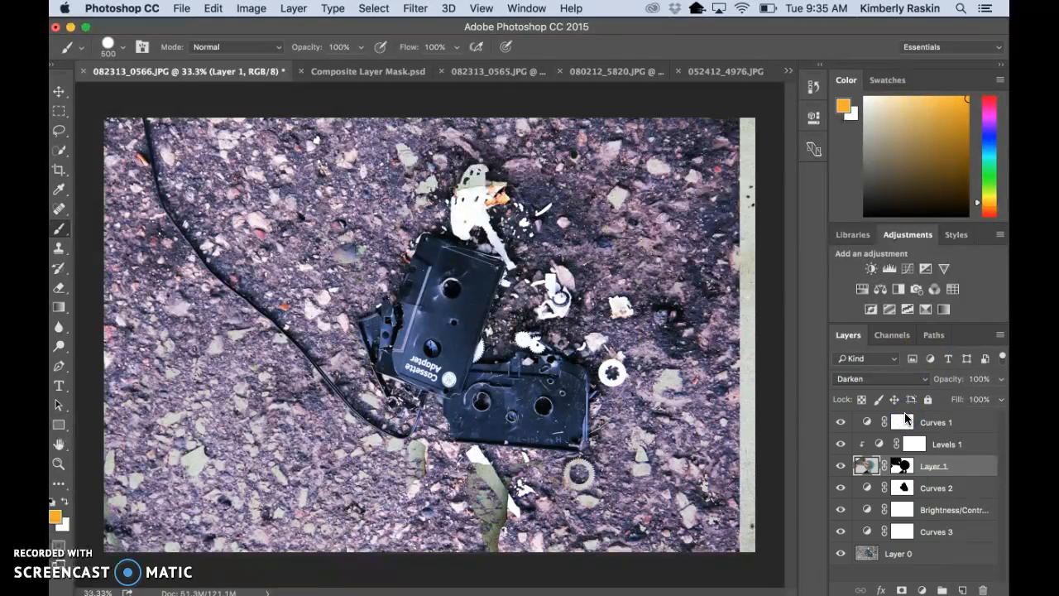
left_click(901, 379)
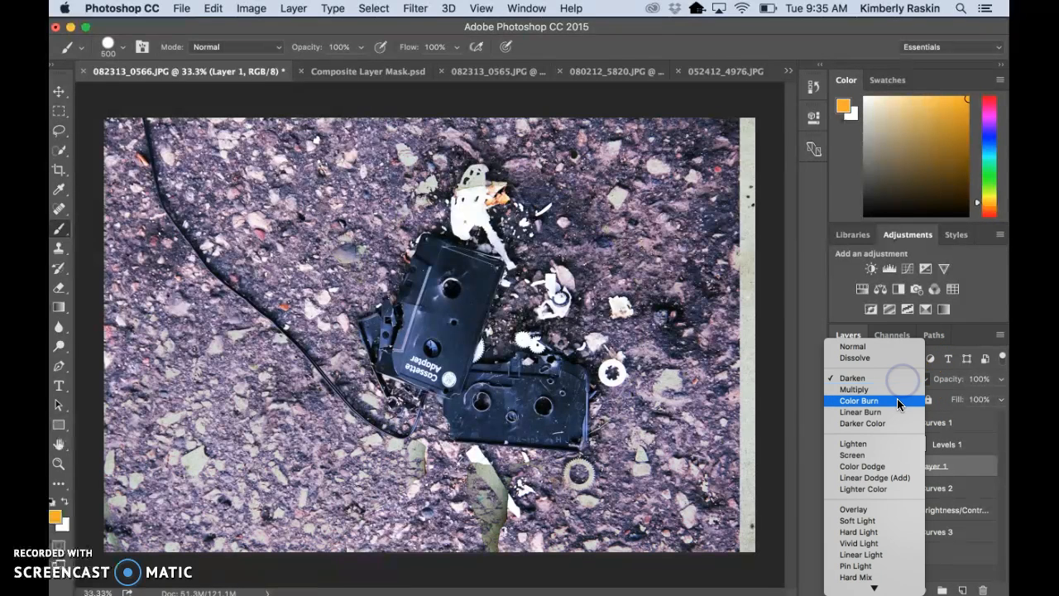
left_click(894, 390)
left_click(896, 382)
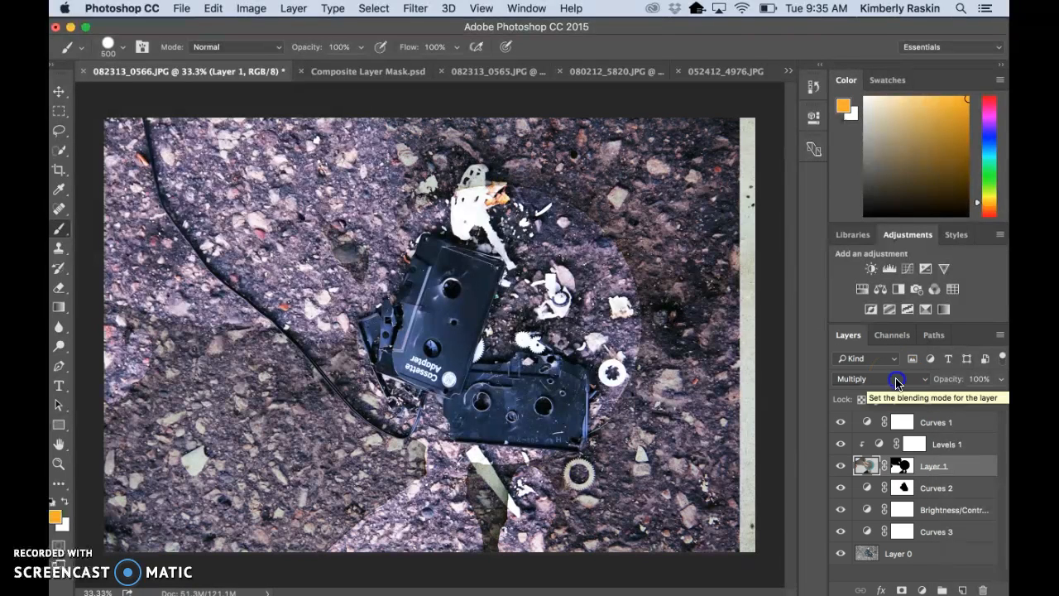
left_click(895, 379)
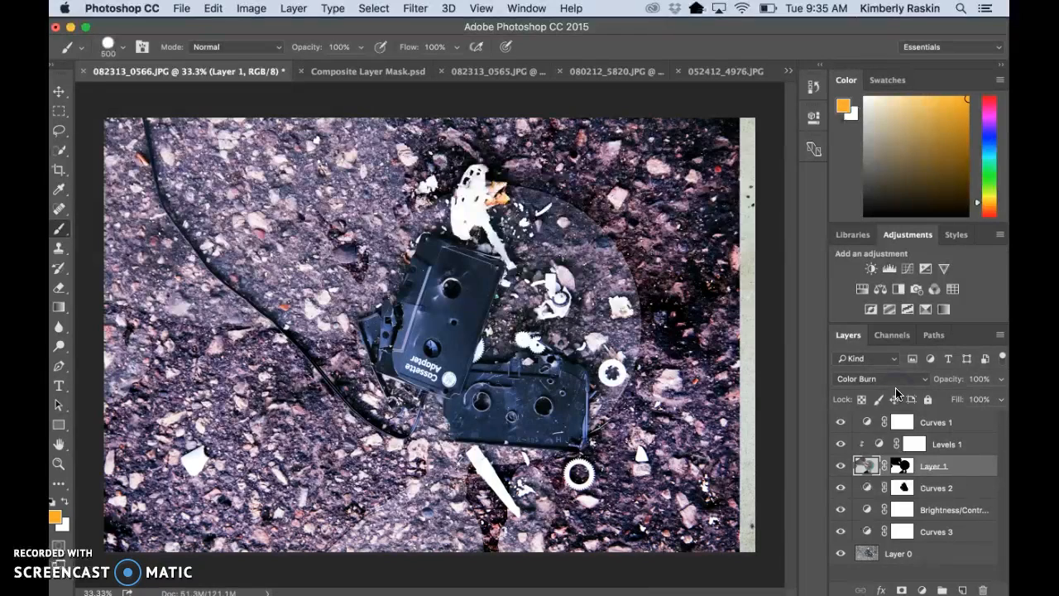
left_click(897, 379)
left_click(896, 387)
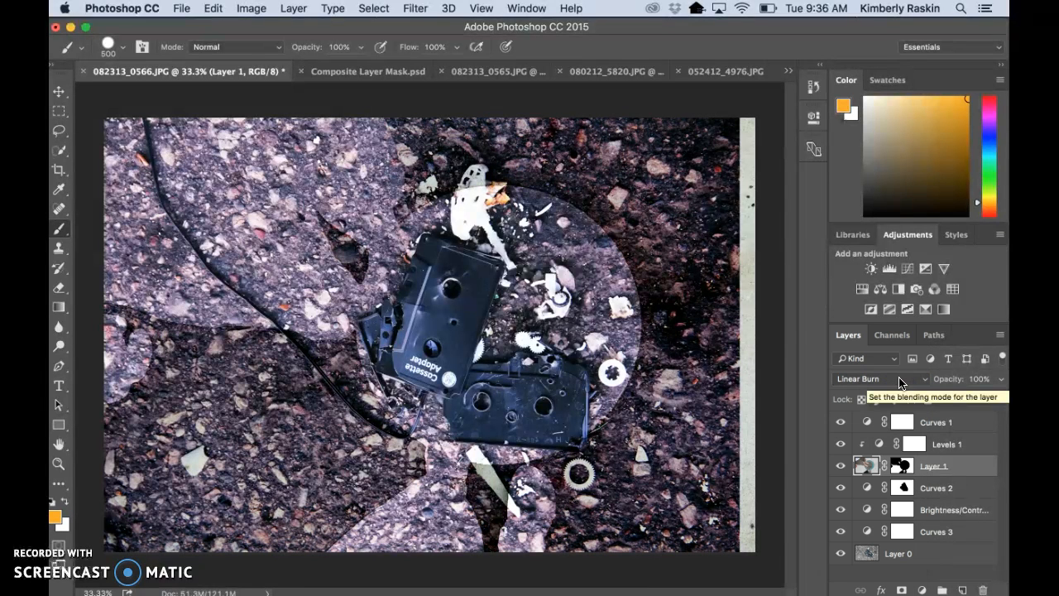
left_click(900, 380)
left_click(900, 389)
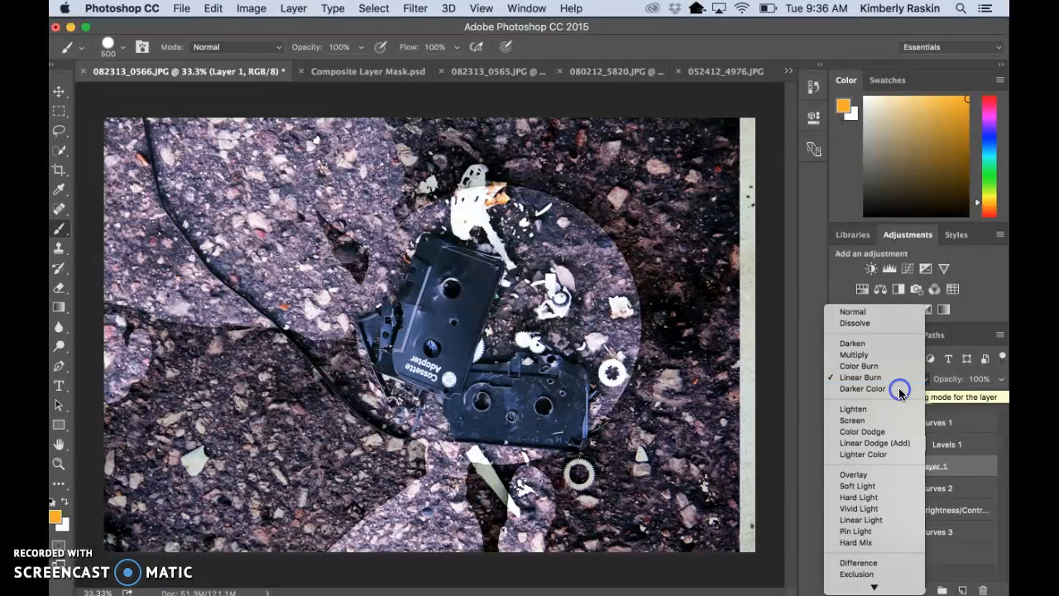
Step: Try the Lighten and Color Dodge blend modes on Layer 1
left_click(900, 381)
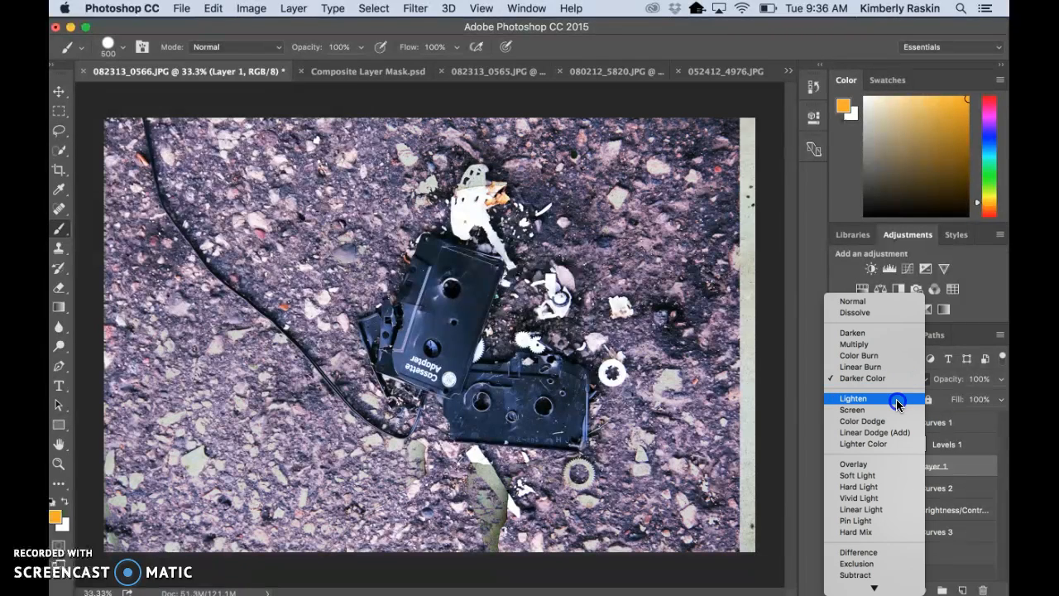
left_click(896, 398)
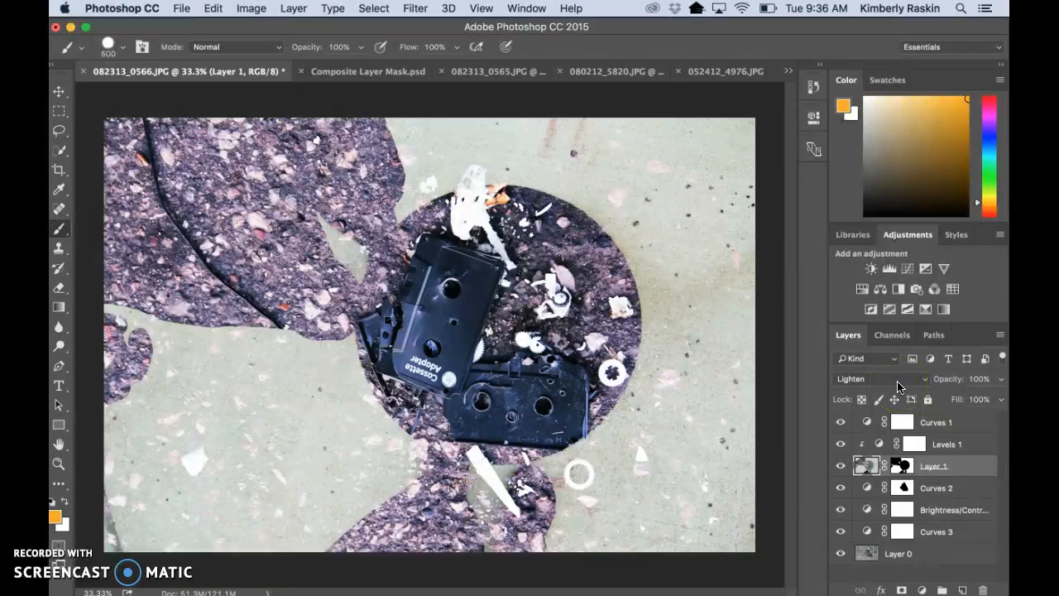
left_click(897, 381)
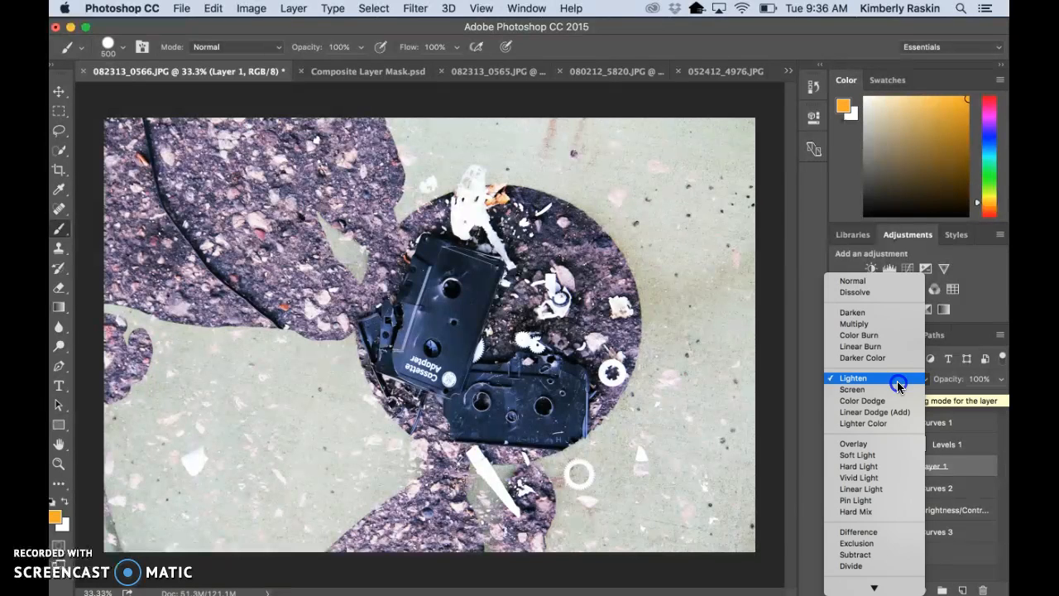
left_click(897, 401)
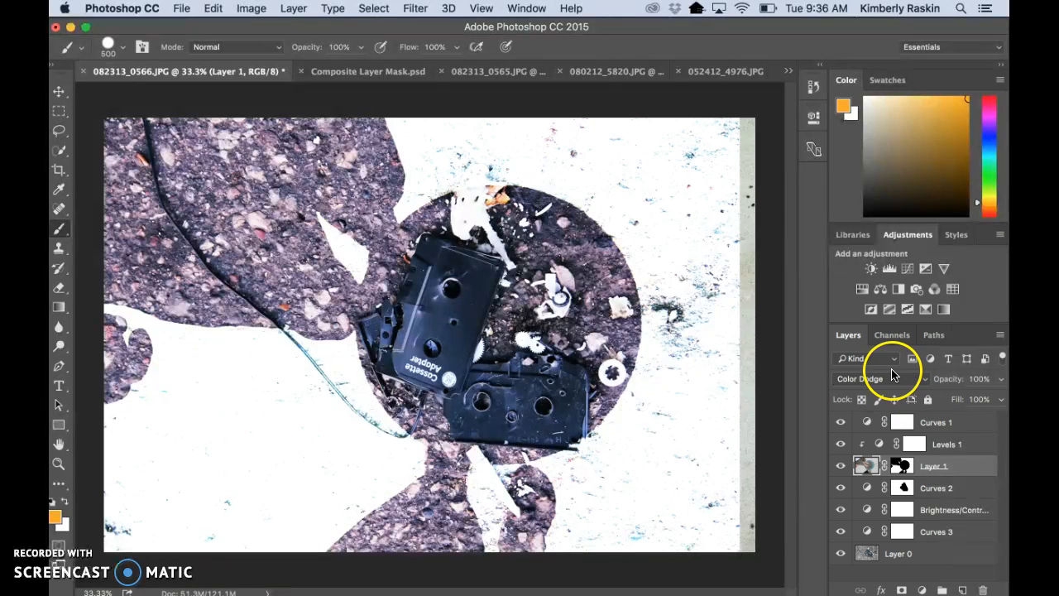
Step: Try the Overlay, Soft Light, Hard Light and Vivid Light blend modes on Layer 1, and return it to Normal
left_click(886, 379)
left_click(886, 420)
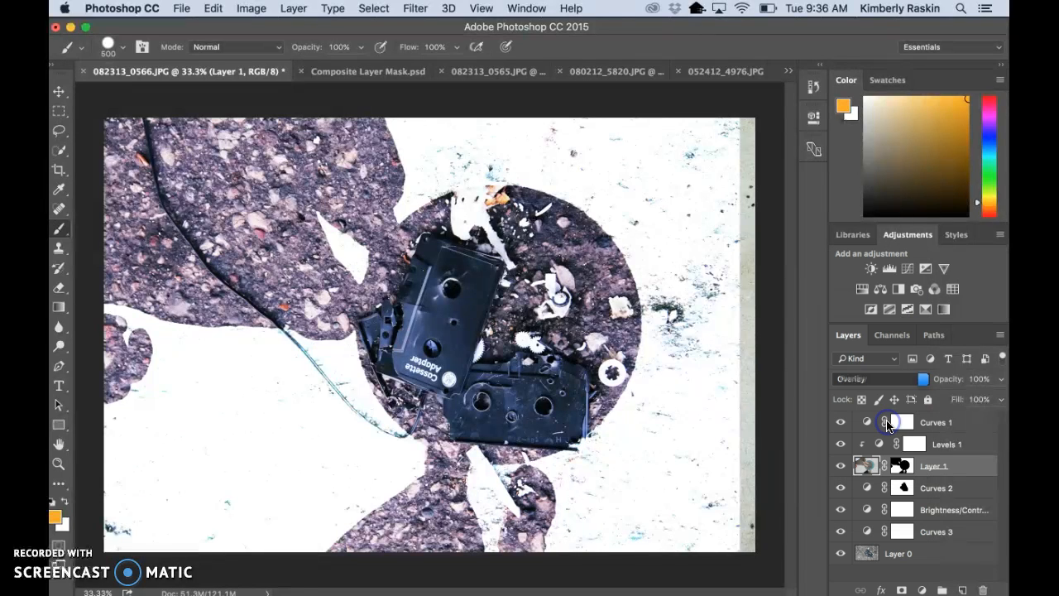
left_click(891, 384)
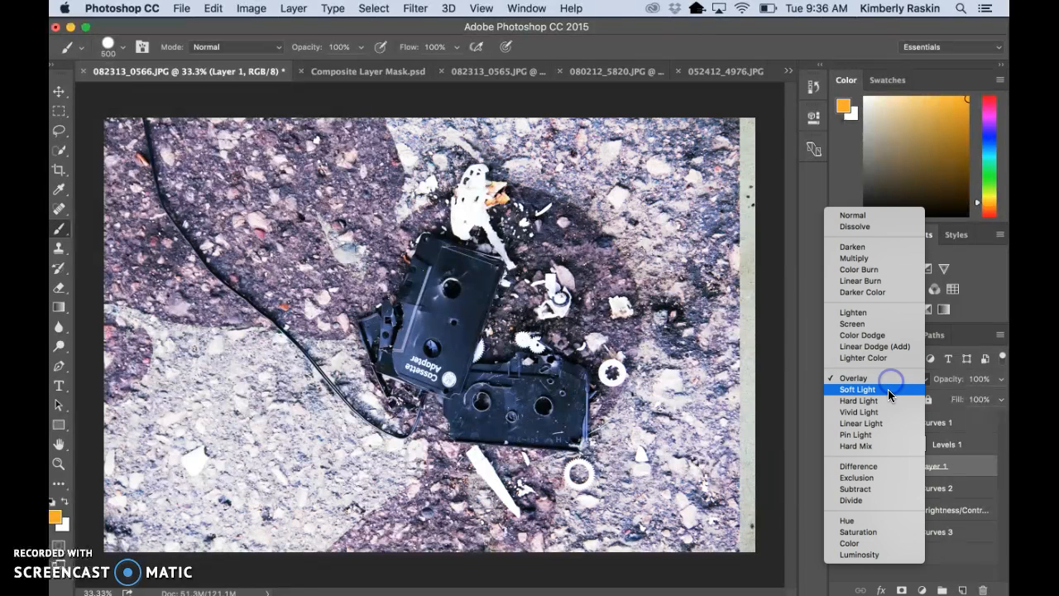
left_click(889, 390)
left_click(886, 373)
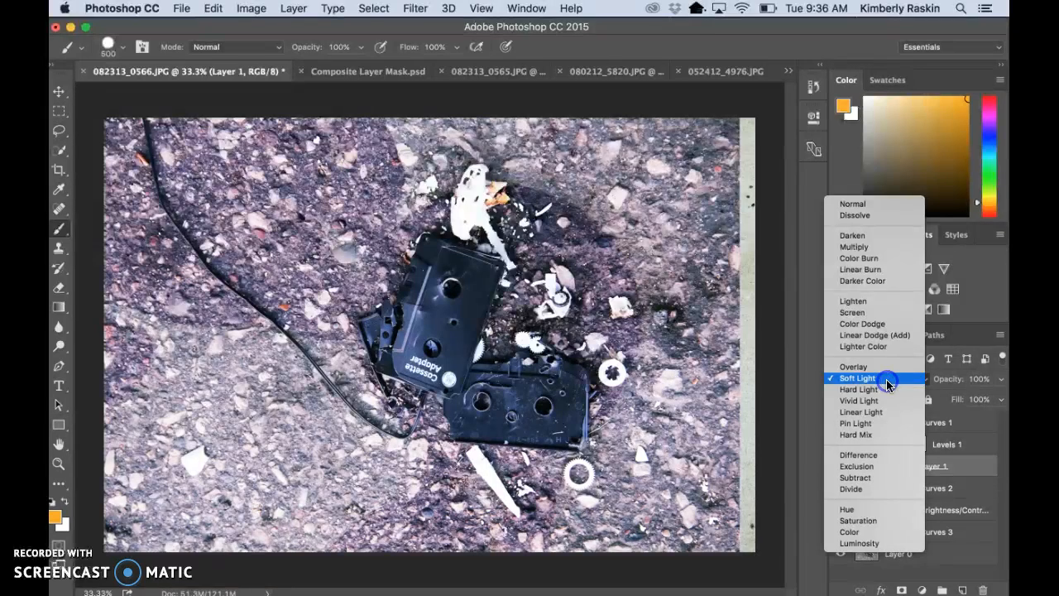
left_click(886, 392)
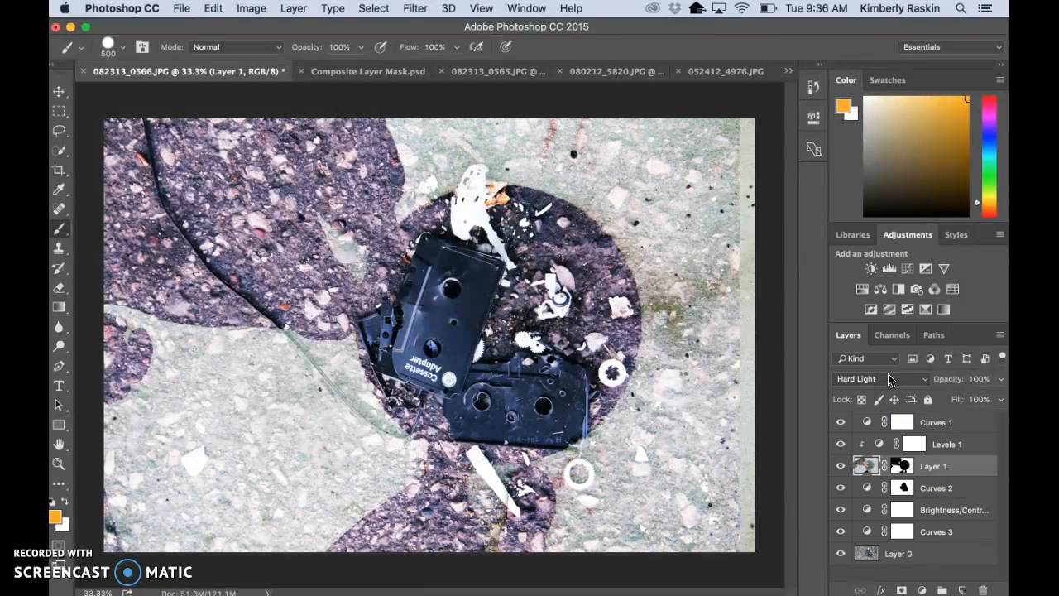
left_click(891, 379)
left_click(887, 386)
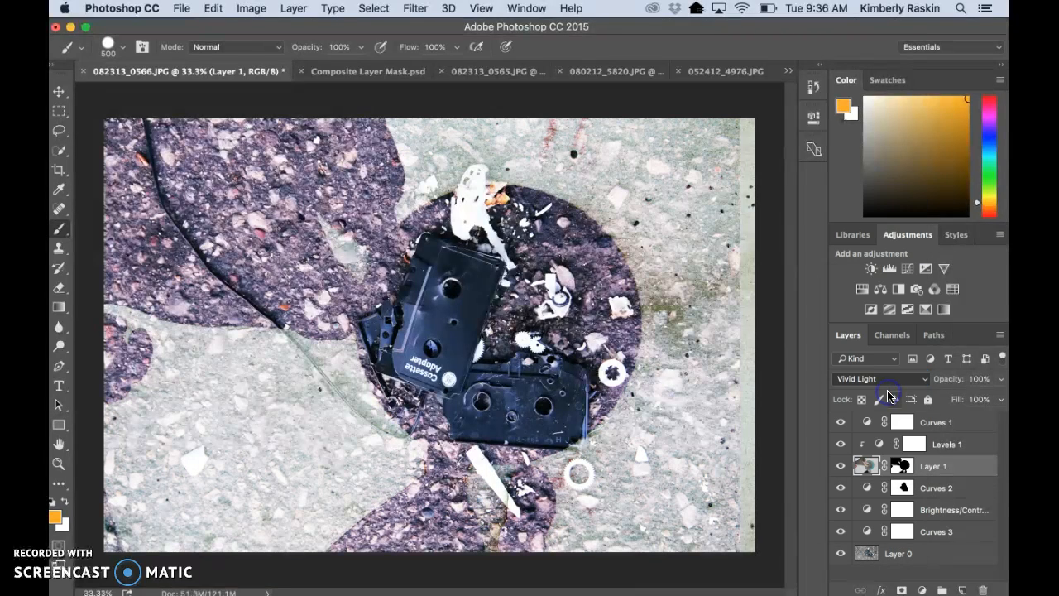
left_click(886, 379)
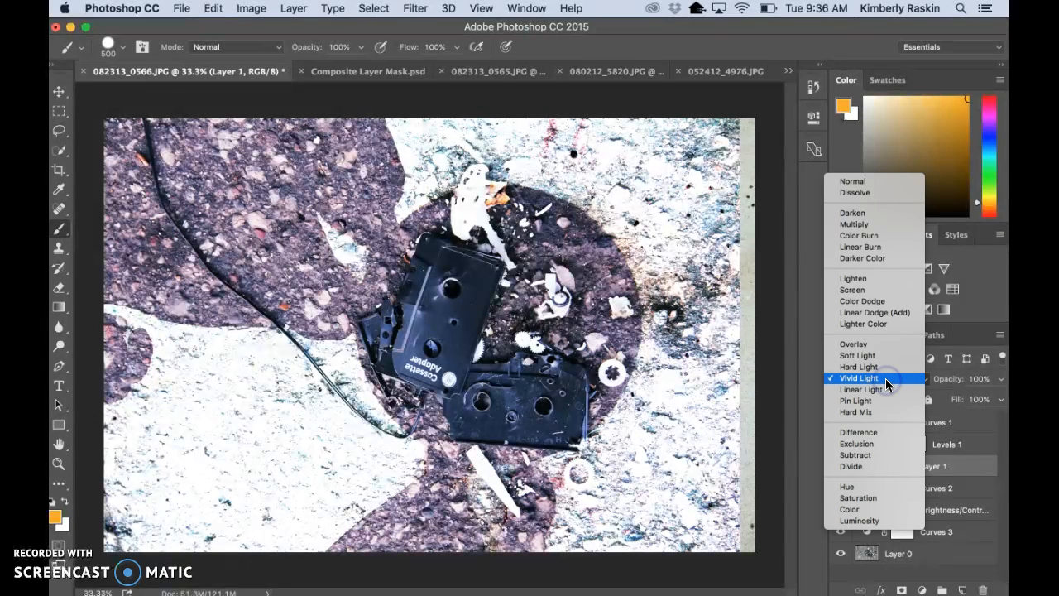
left_click(856, 180)
Step: Try lowering the opacity of Layer 1 to 75%, and restore it to 100%
left_click(1001, 379)
left_click(980, 397)
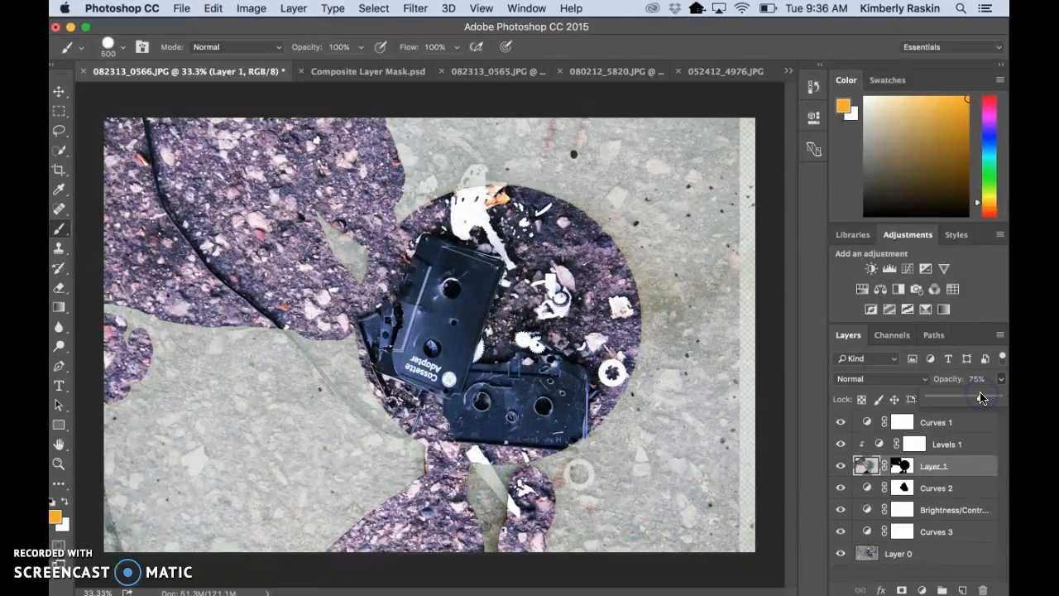
left_click_drag(1003, 400, 1006, 400)
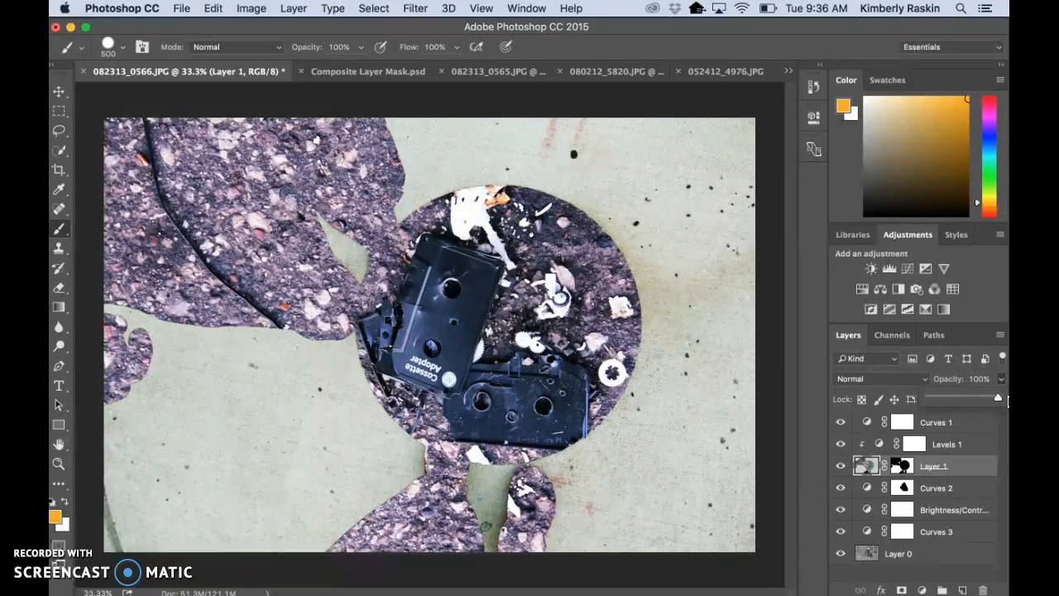
left_click(371, 167)
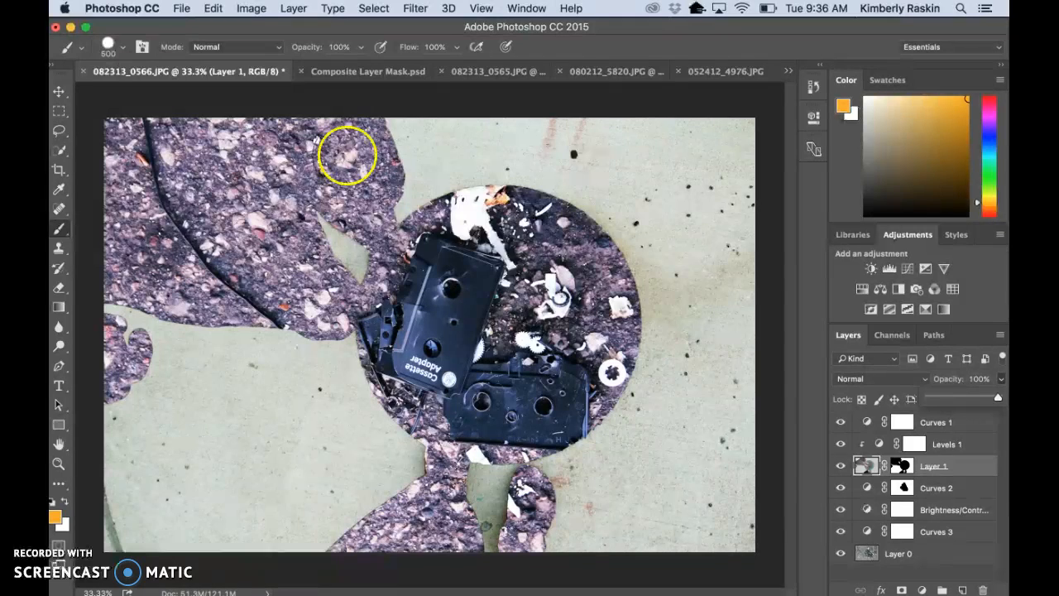
Step: Crop the composite slightly at its original ratio, trimming a narrow strip off the image's upper and right edges
left_click(58, 169)
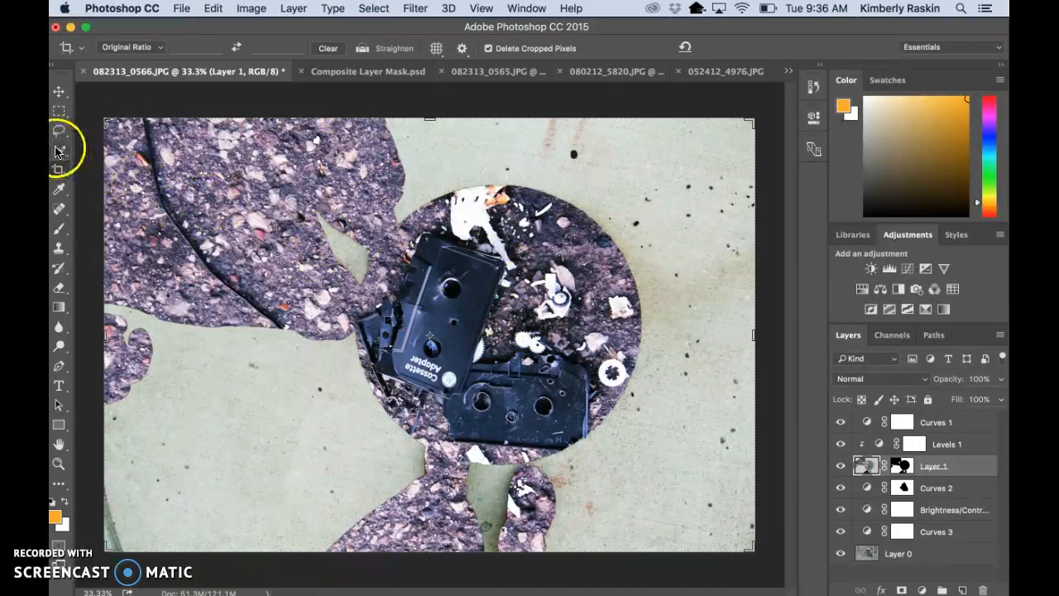
mouse_move(751, 117)
left_mouse_down()
mouse_move(724, 135)
mouse_move(734, 124)
left_mouse_up()
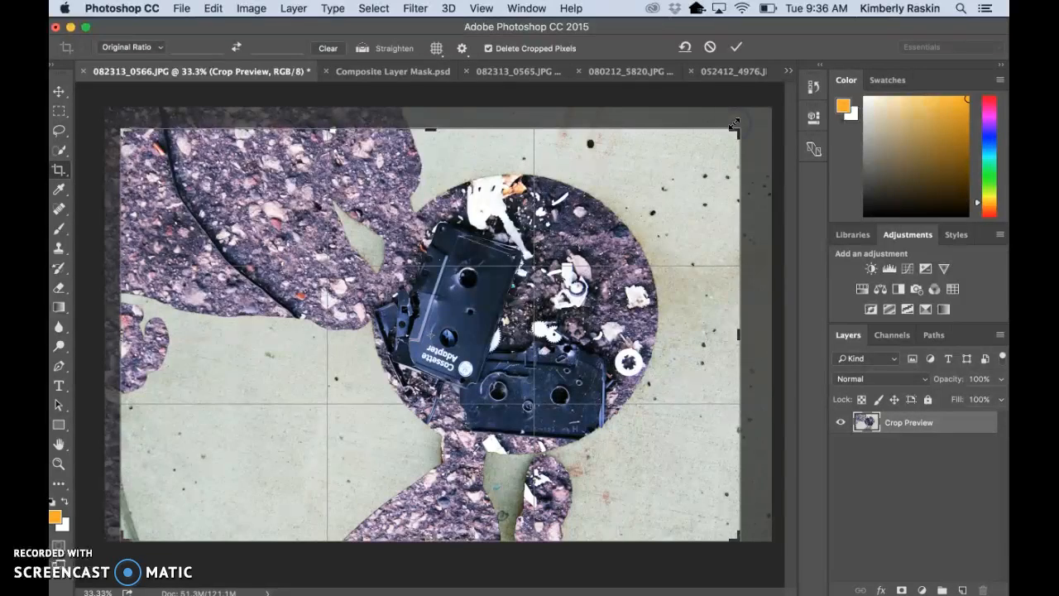
key("Return")
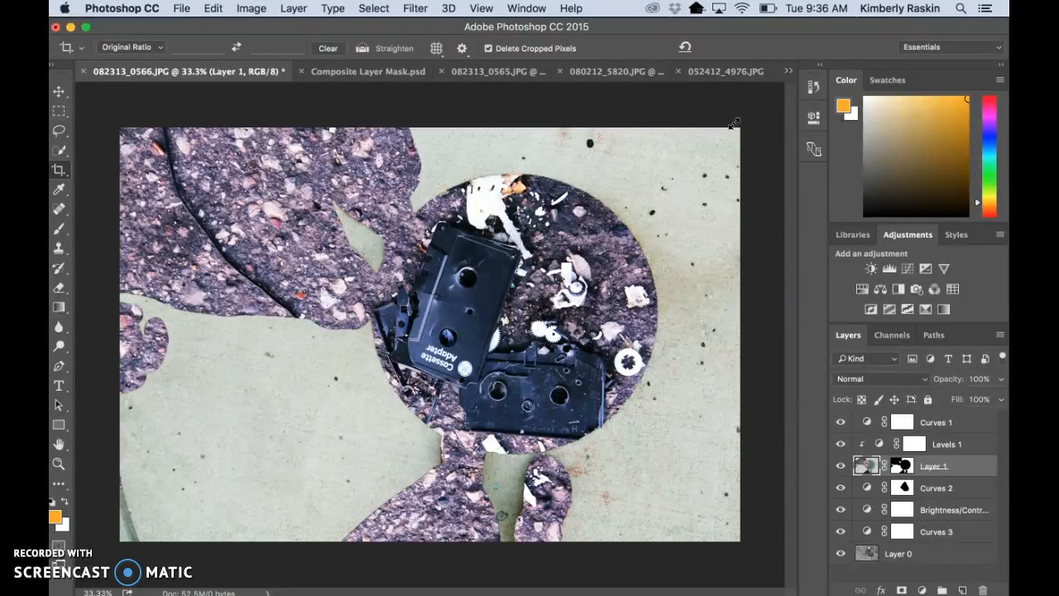